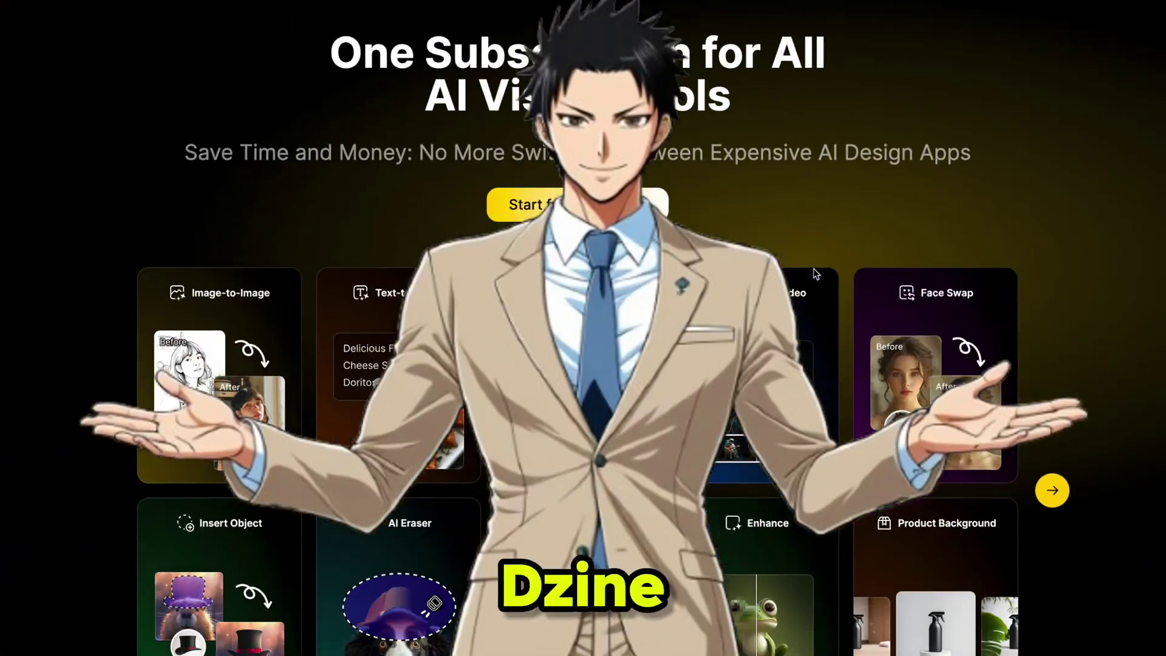
- Look over the homepage's AI visual tools and start for free to open the dashboard
scroll(815, 274, "down", 1)
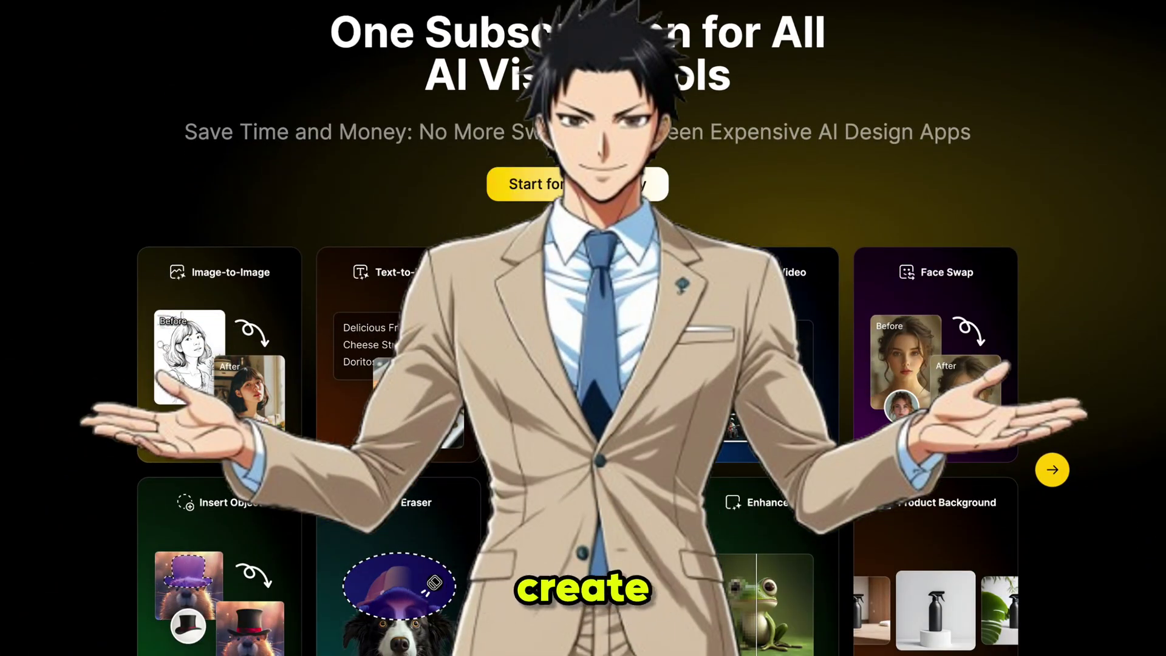
scroll(723, 147, "up", 3)
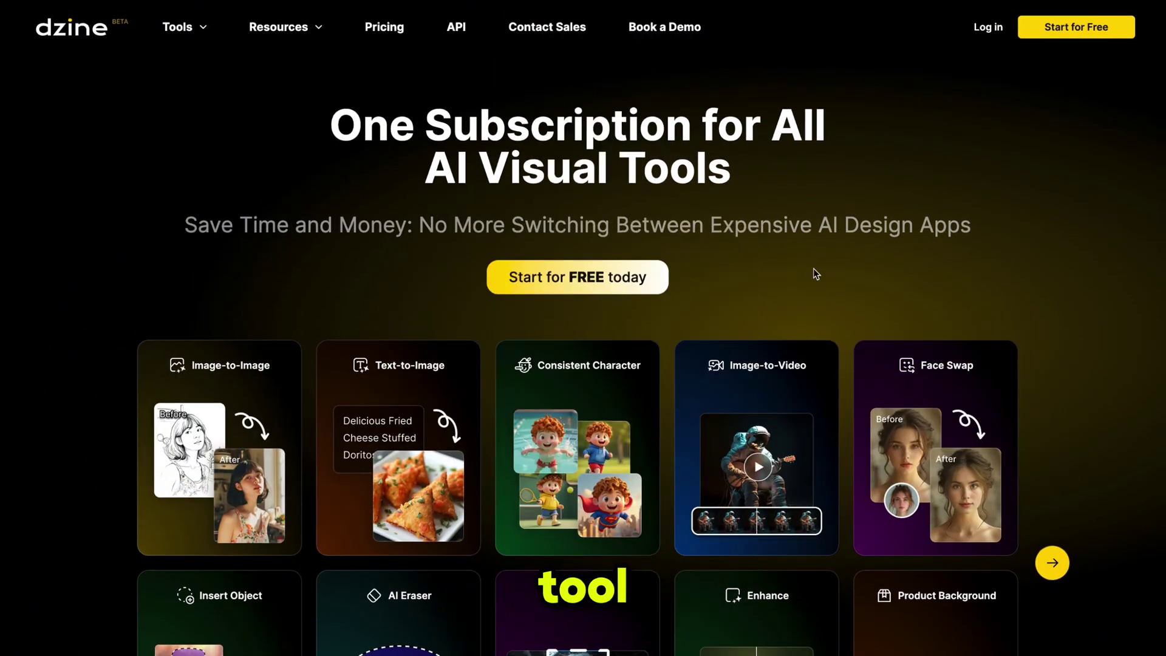
scroll(813, 268, "down", 5)
scroll(815, 275, "down", 10)
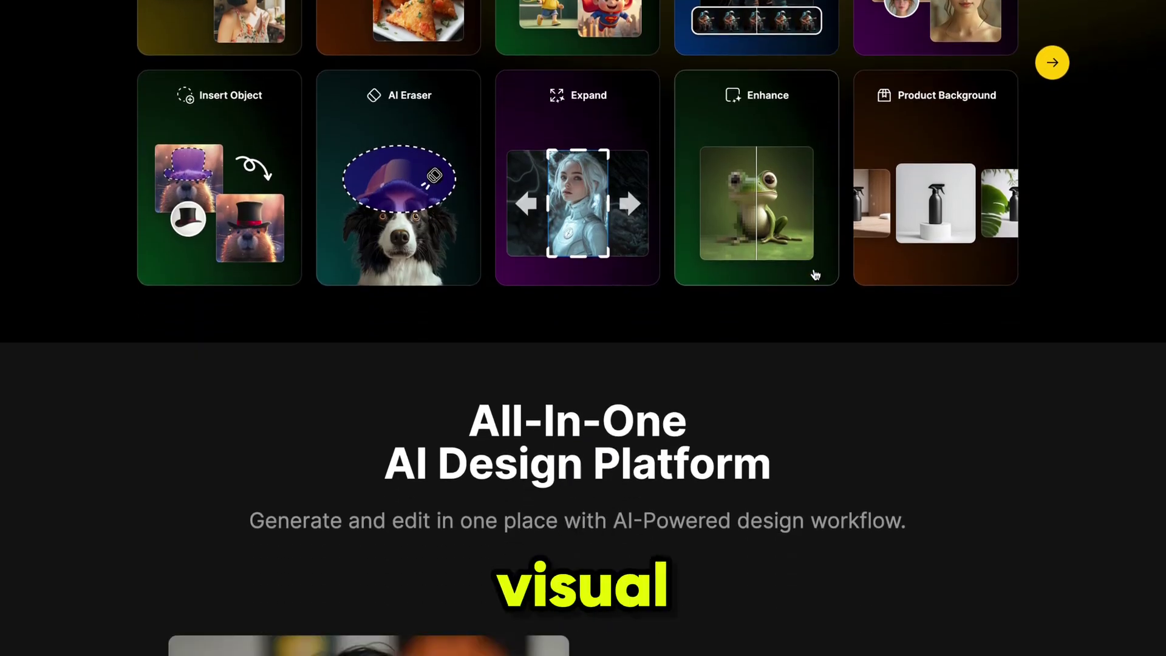
scroll(816, 274, "down", 12)
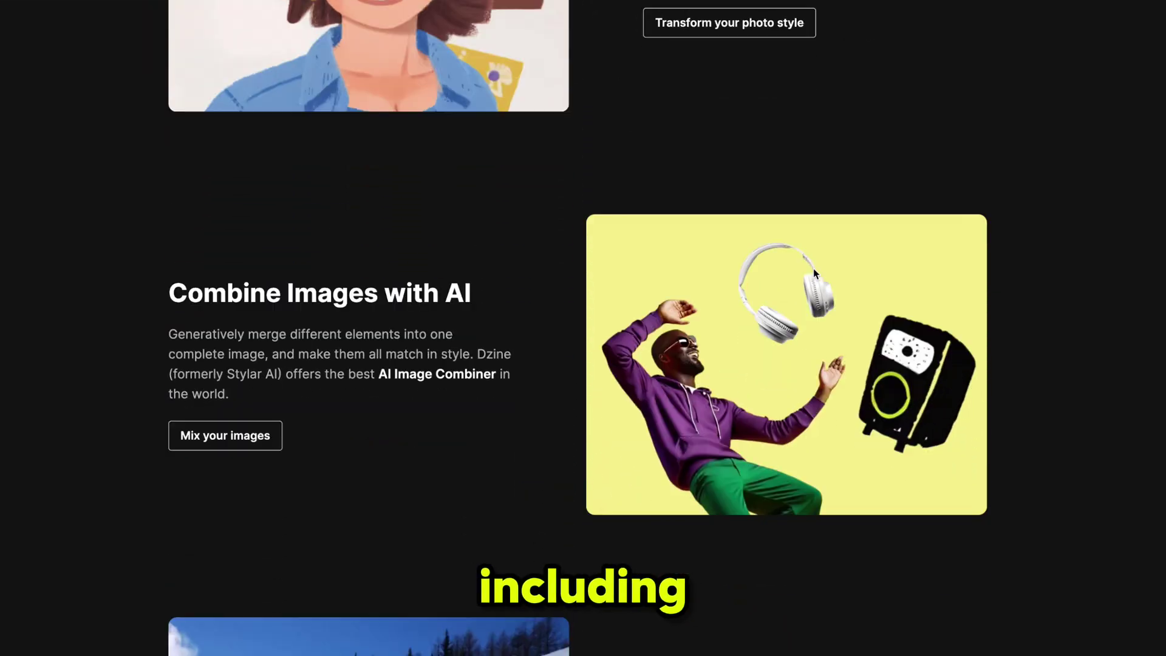
scroll(814, 273, "down", 12)
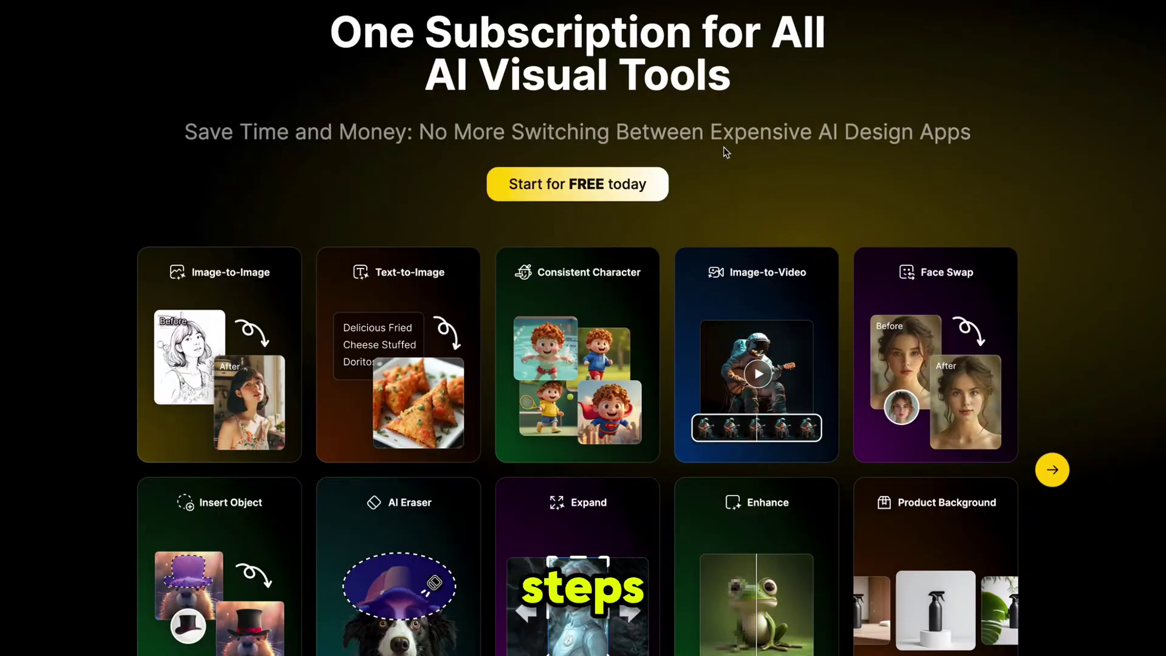
scroll(723, 150, "up", 2)
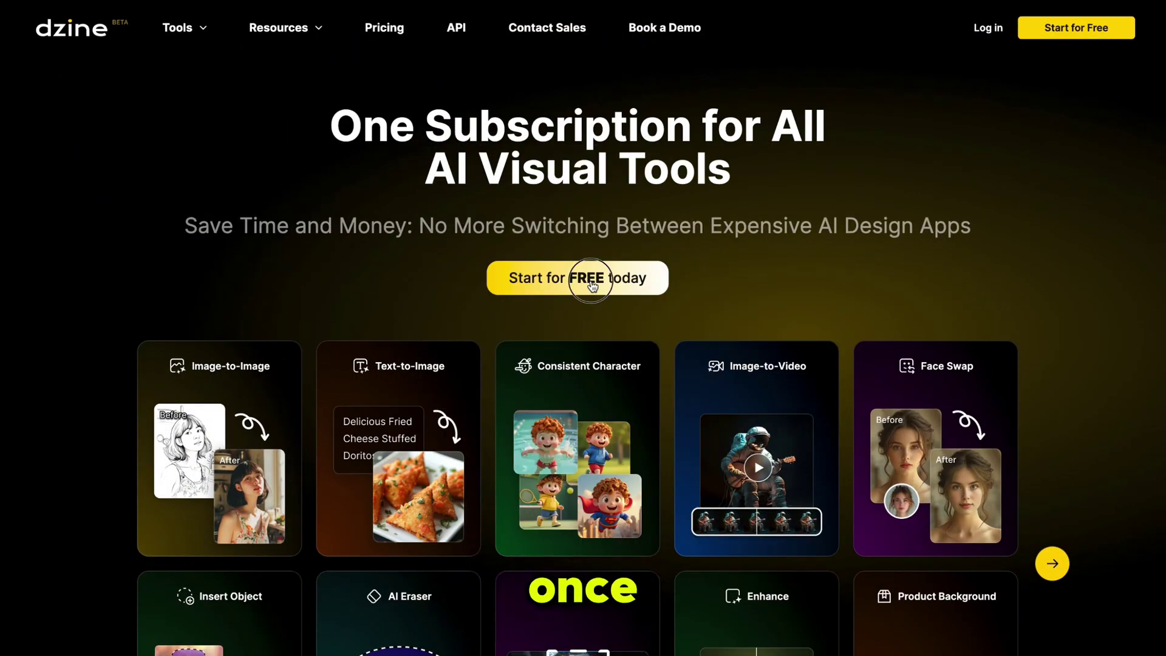
left_click(592, 286)
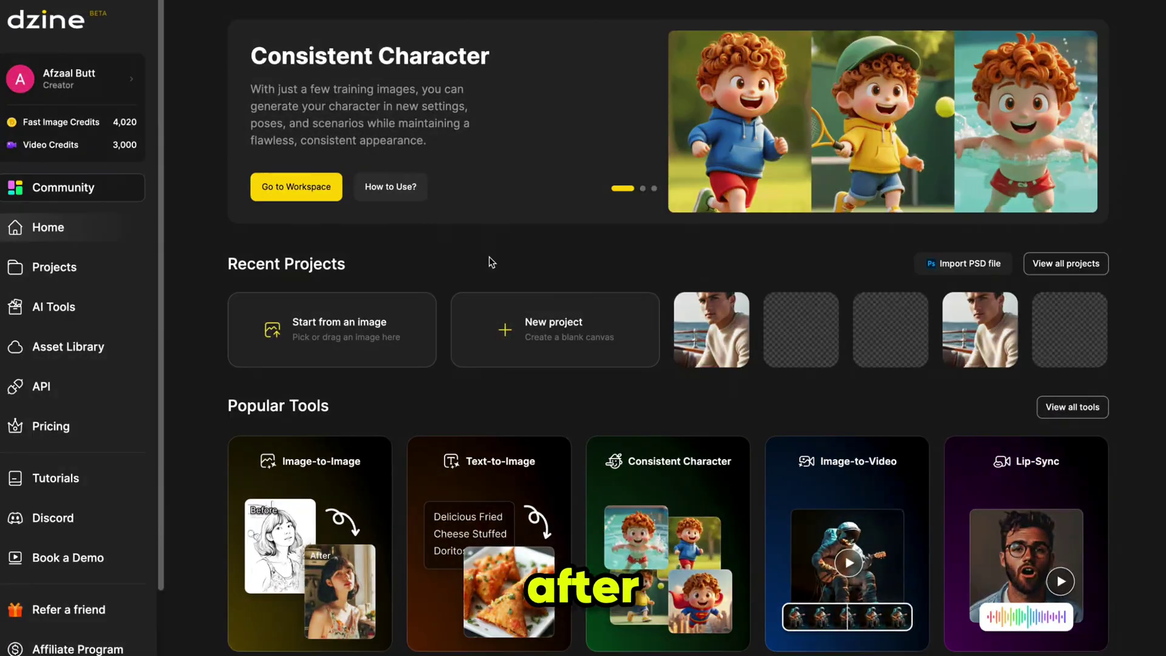
- Create a new blank project named "Consistent Character" with a 16:9 aspect ratio
scroll(584, 380, "down", 5)
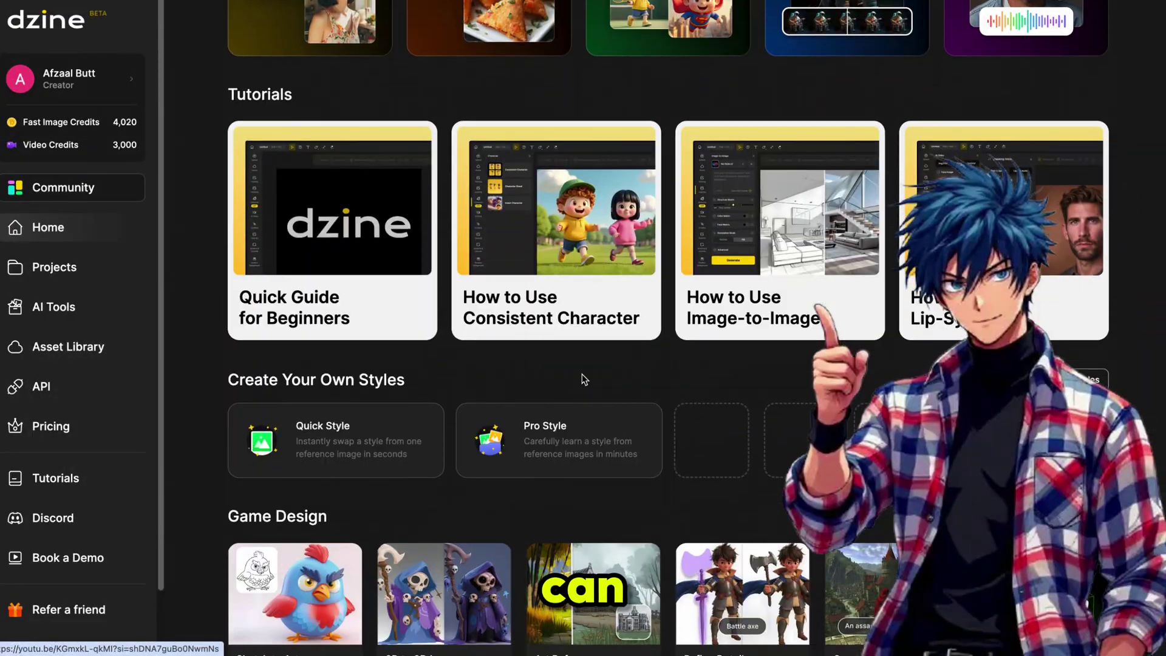
scroll(465, 458, "down", 10)
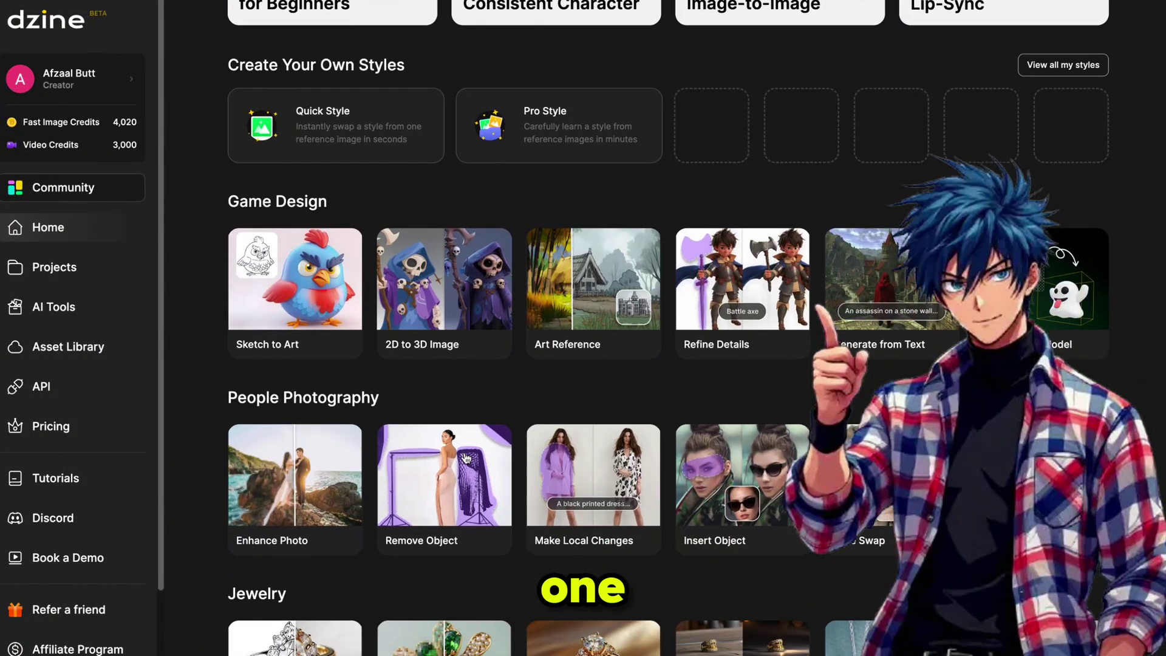
scroll(466, 458, "down", 10)
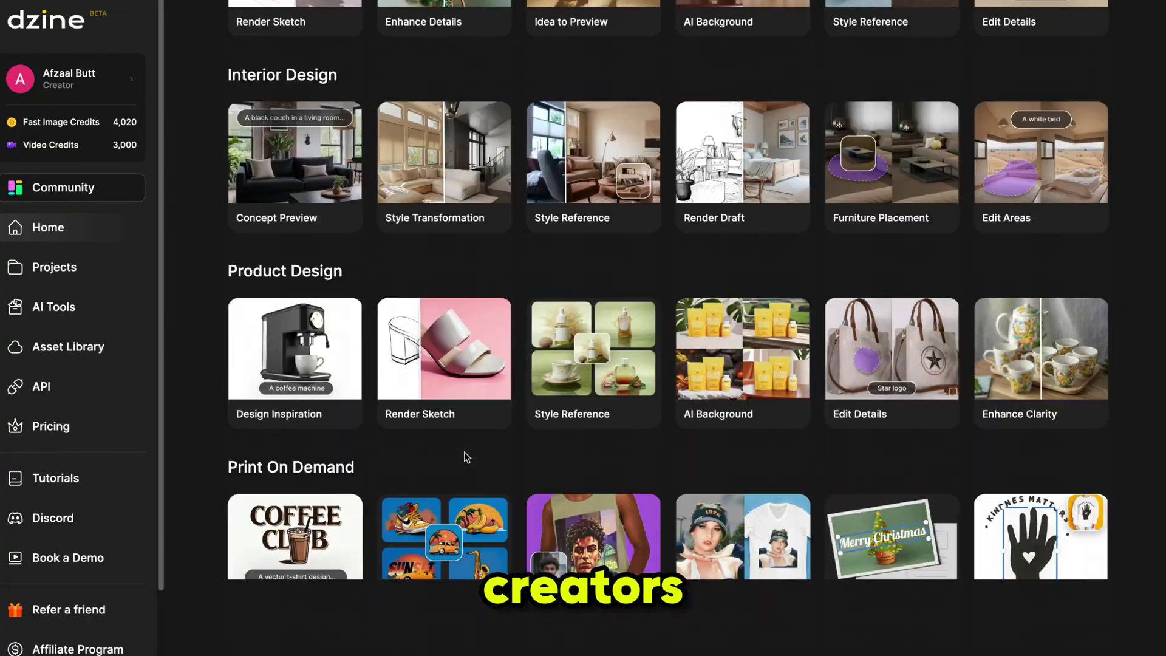
scroll(465, 458, "down", 6)
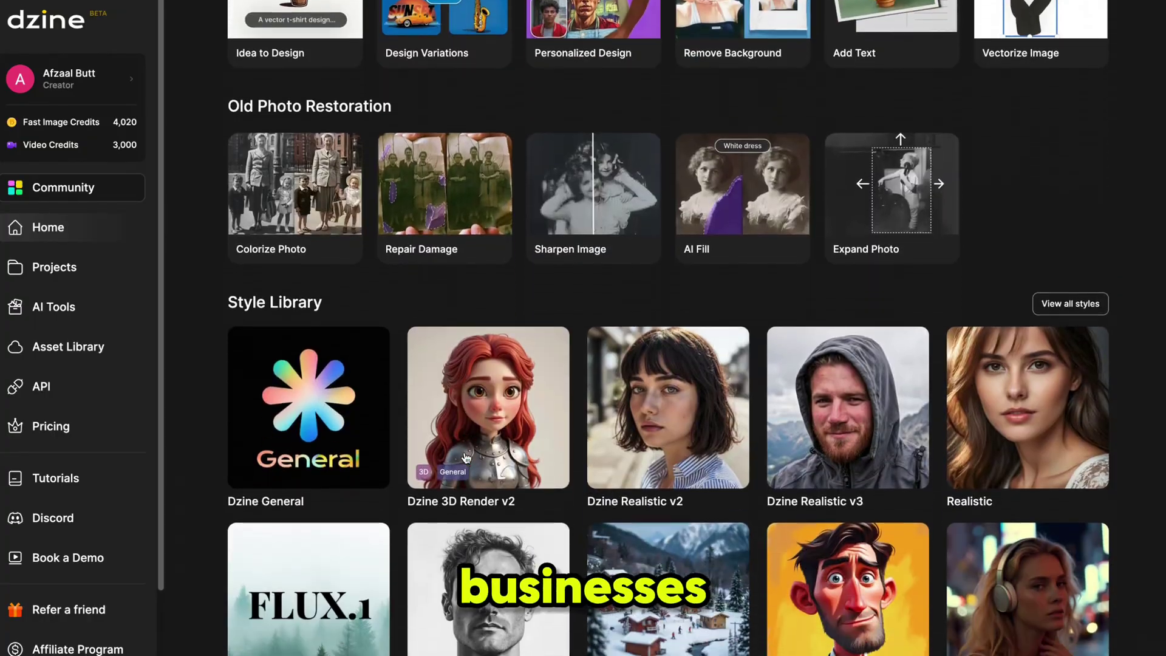
scroll(465, 458, "up", 20)
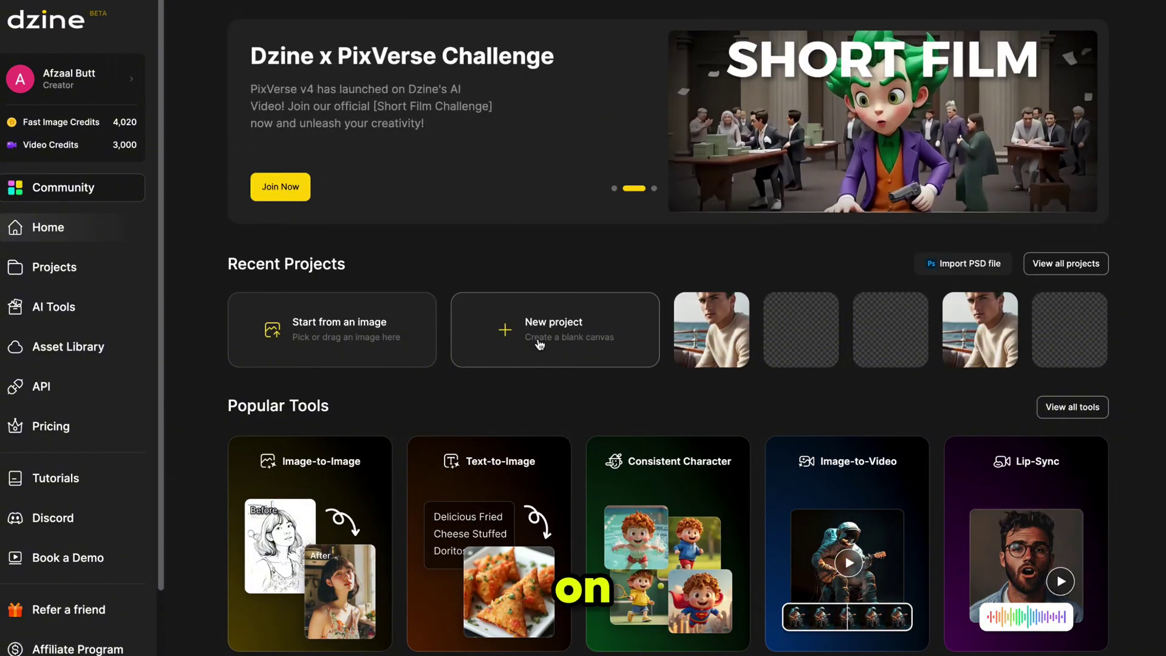
left_click(539, 342)
double_click(48, 74)
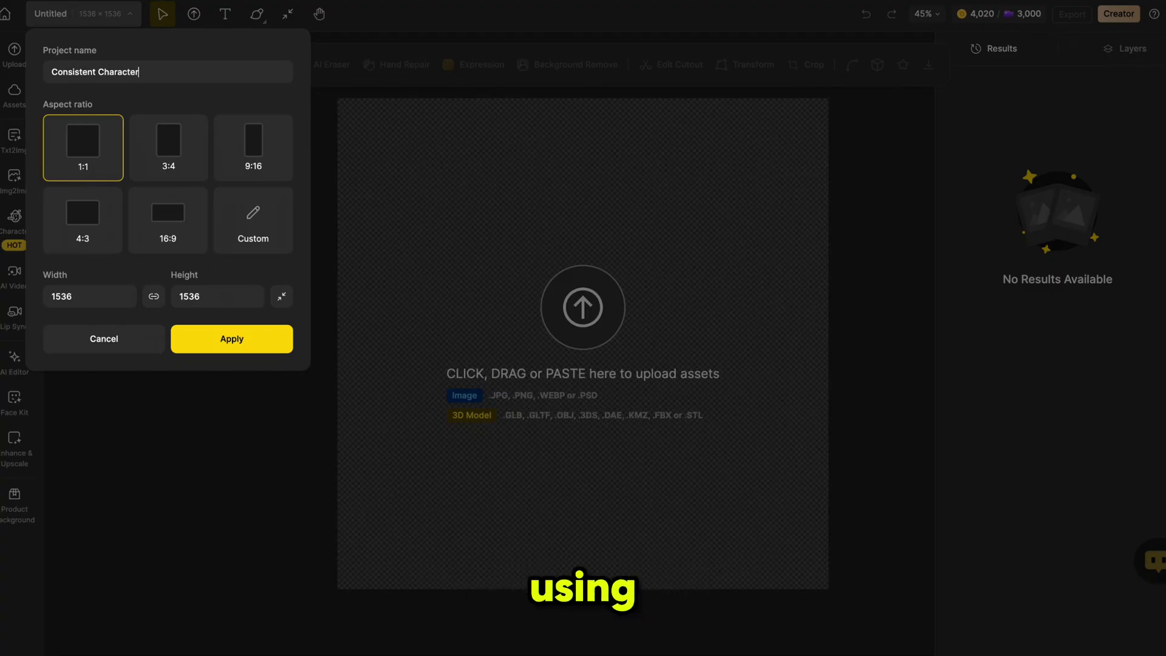
left_click(165, 230)
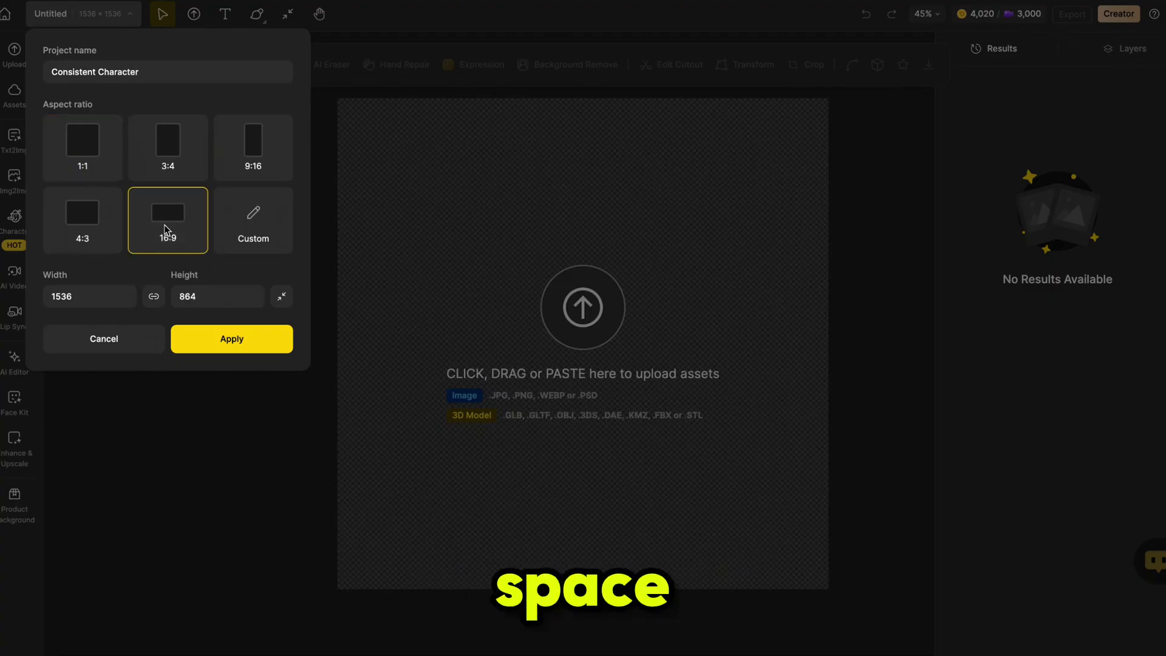
left_click(228, 346)
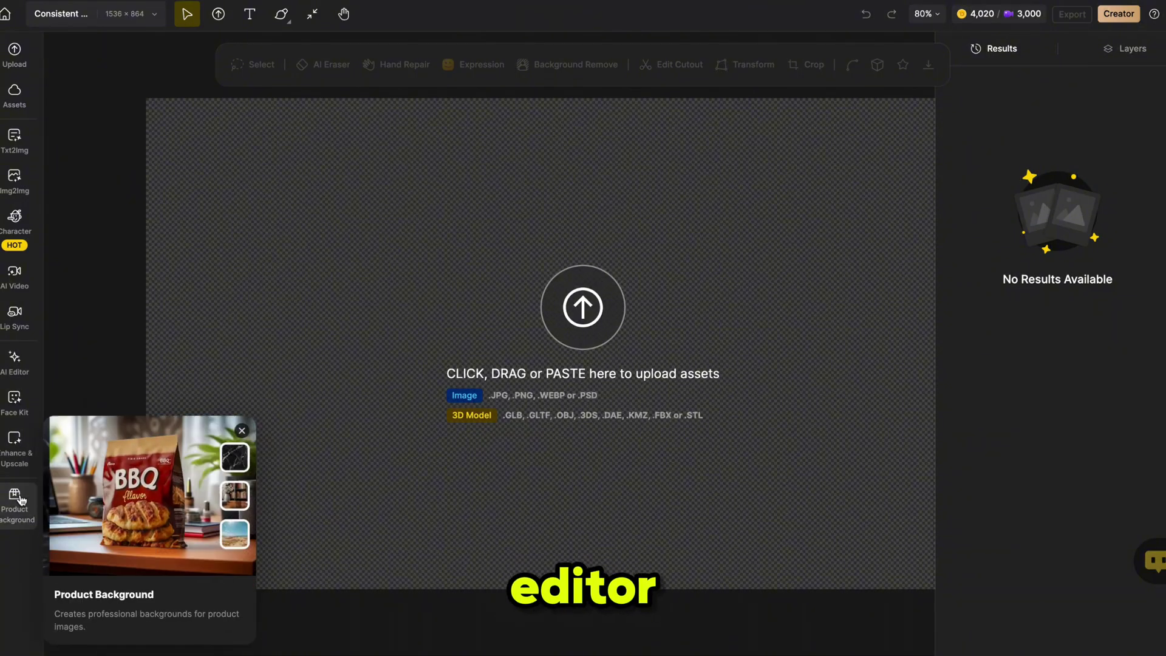
- Open the Character Sheet generator, set its style to FLUX.1 and place the cursor in its prompt description
left_click(15, 220)
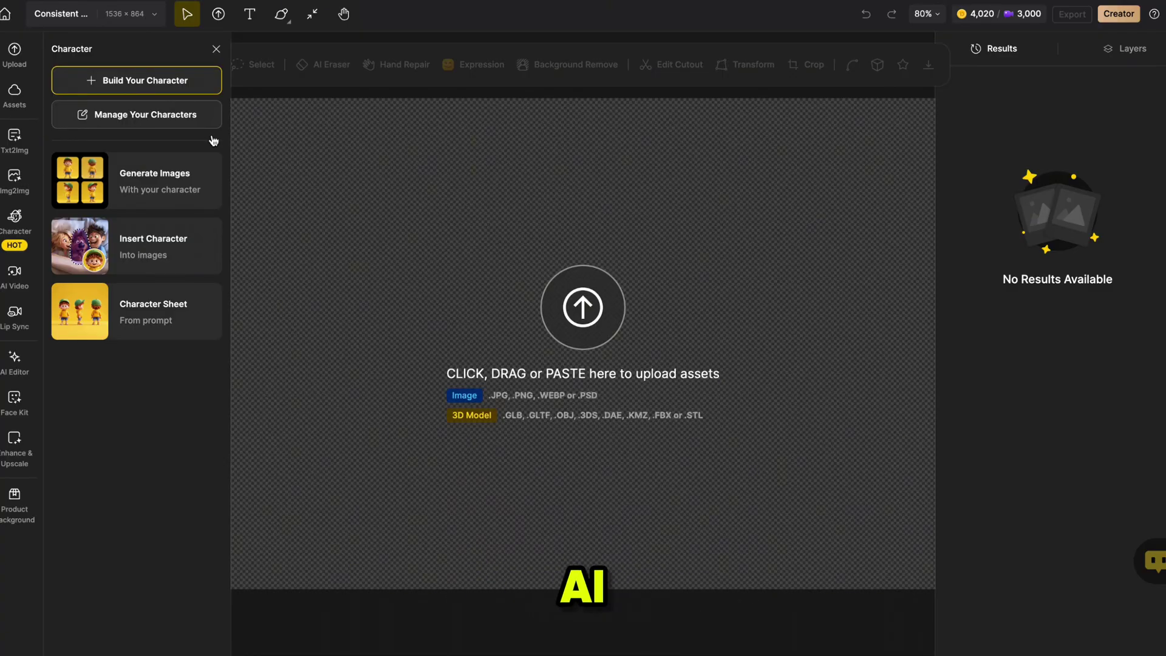
left_click(145, 314)
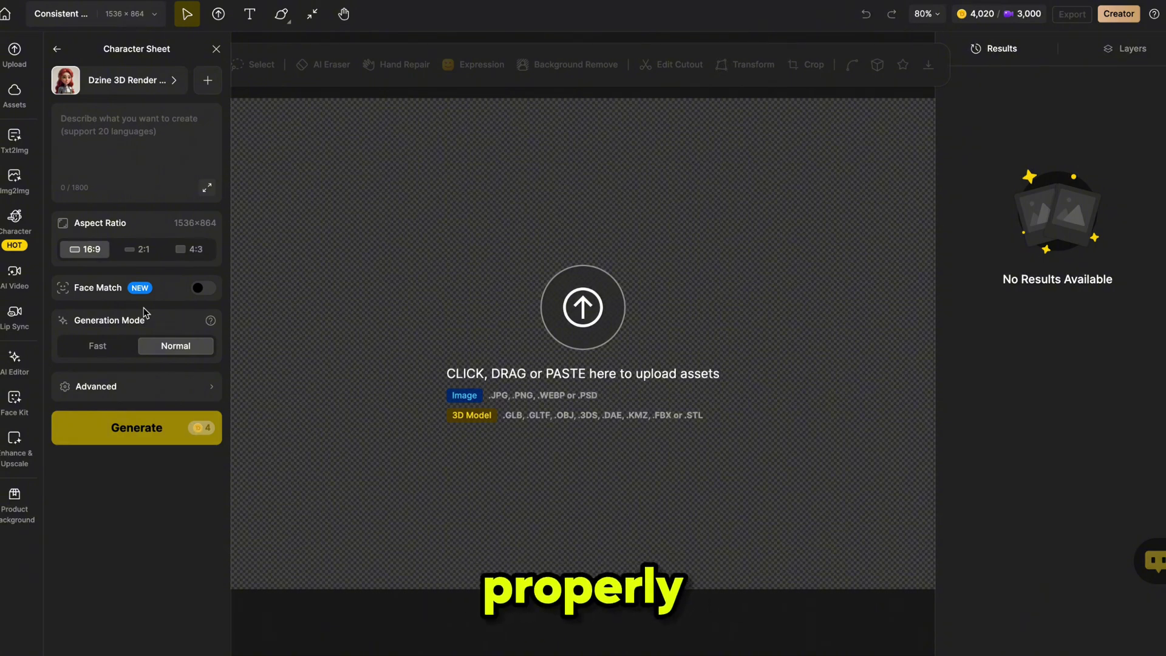
left_click(134, 82)
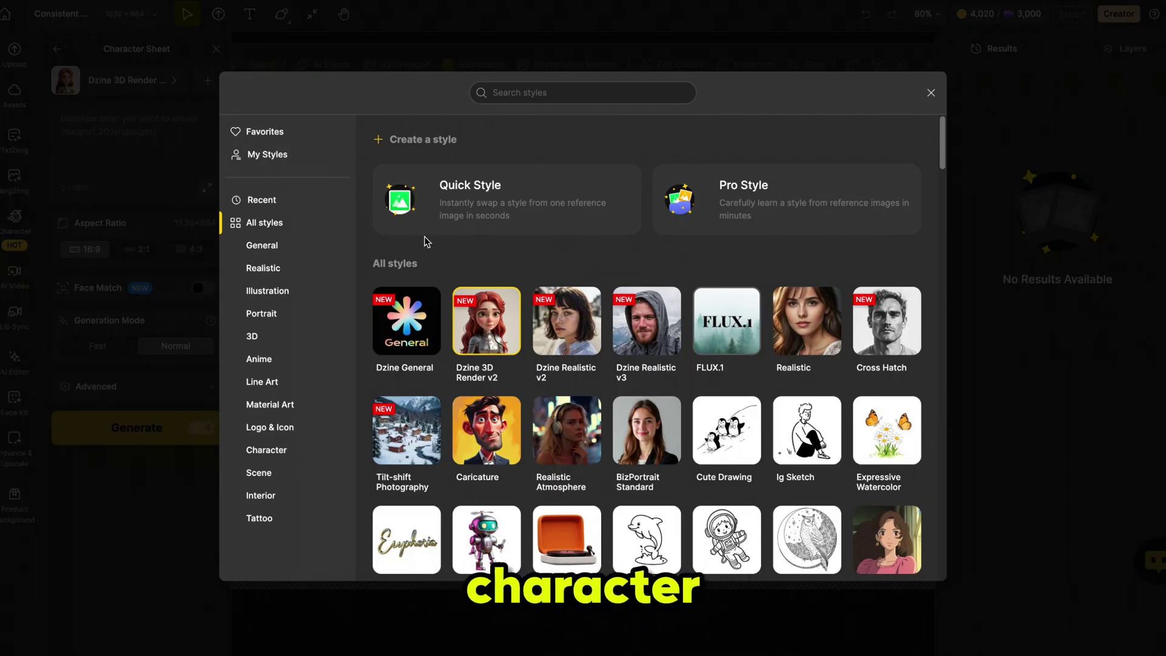
scroll(490, 365, "down", 8)
scroll(490, 365, "down", 14)
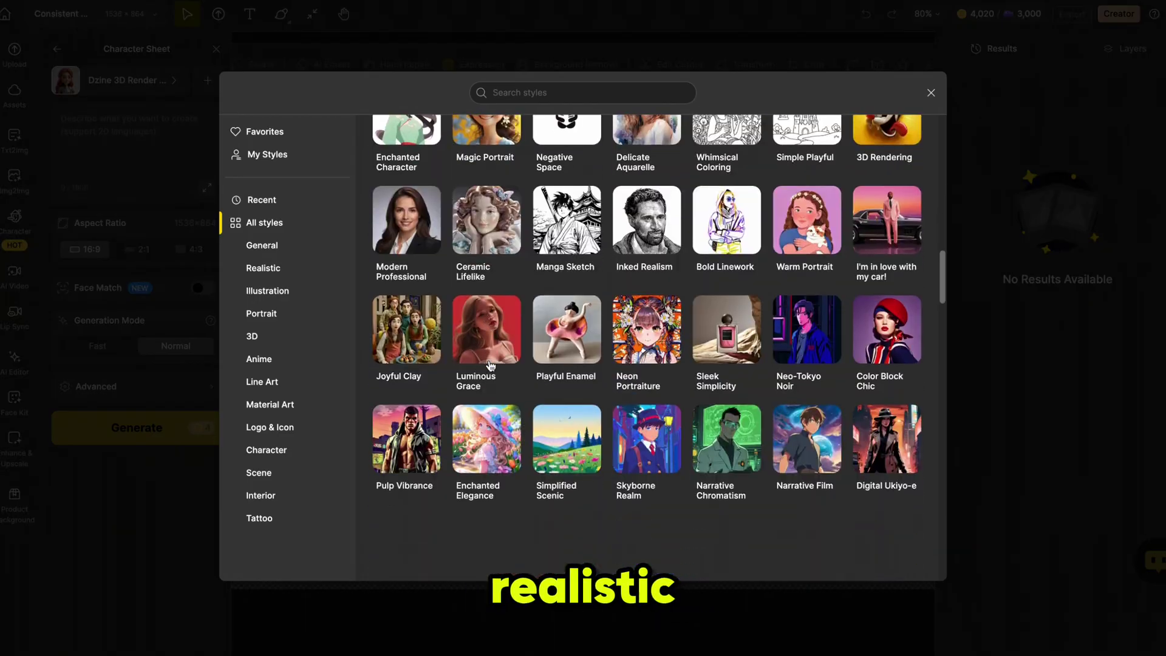
scroll(490, 365, "down", 2)
scroll(490, 365, "down", 18)
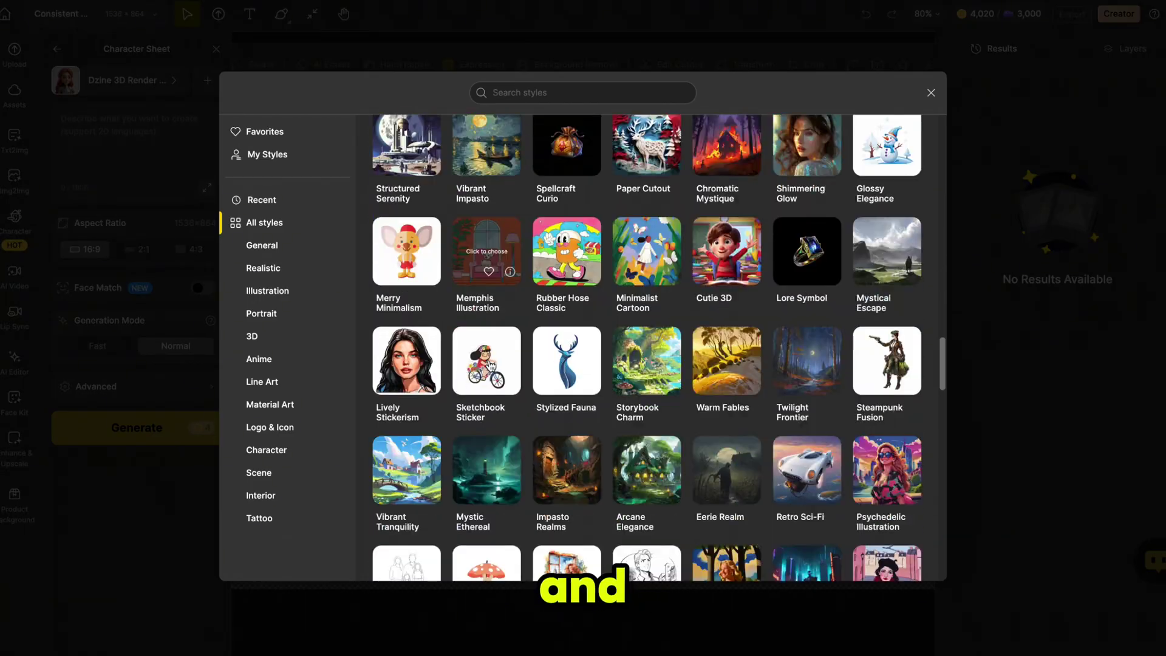
scroll(490, 365, "down", 20)
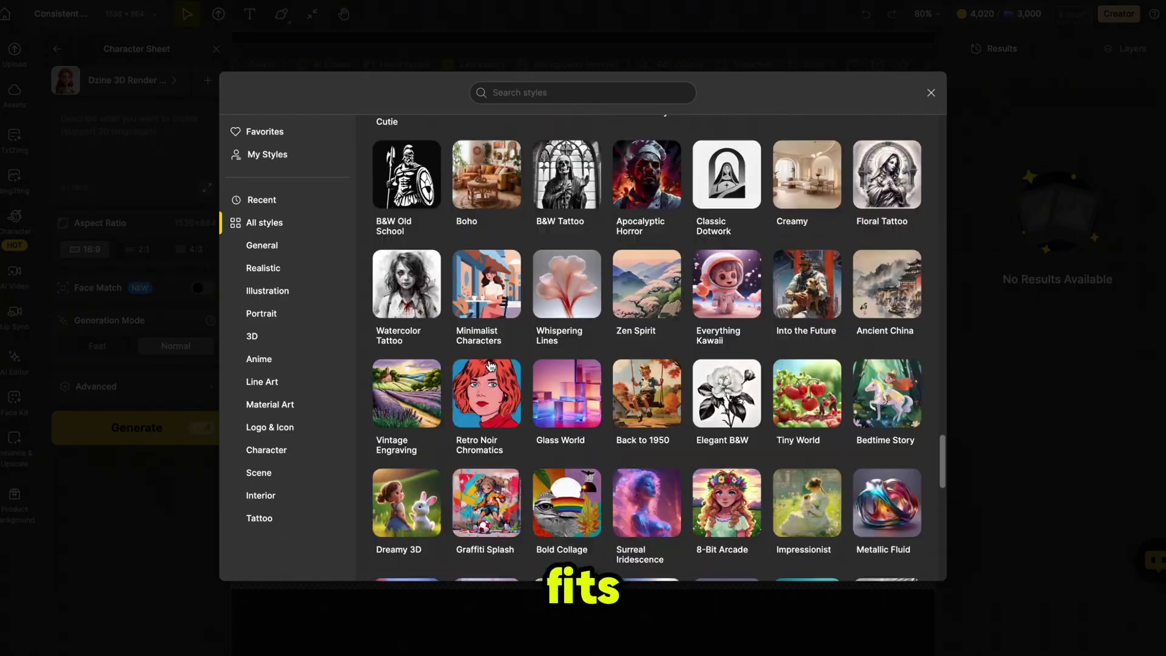
scroll(491, 365, "up", 20)
scroll(490, 365, "down", 1)
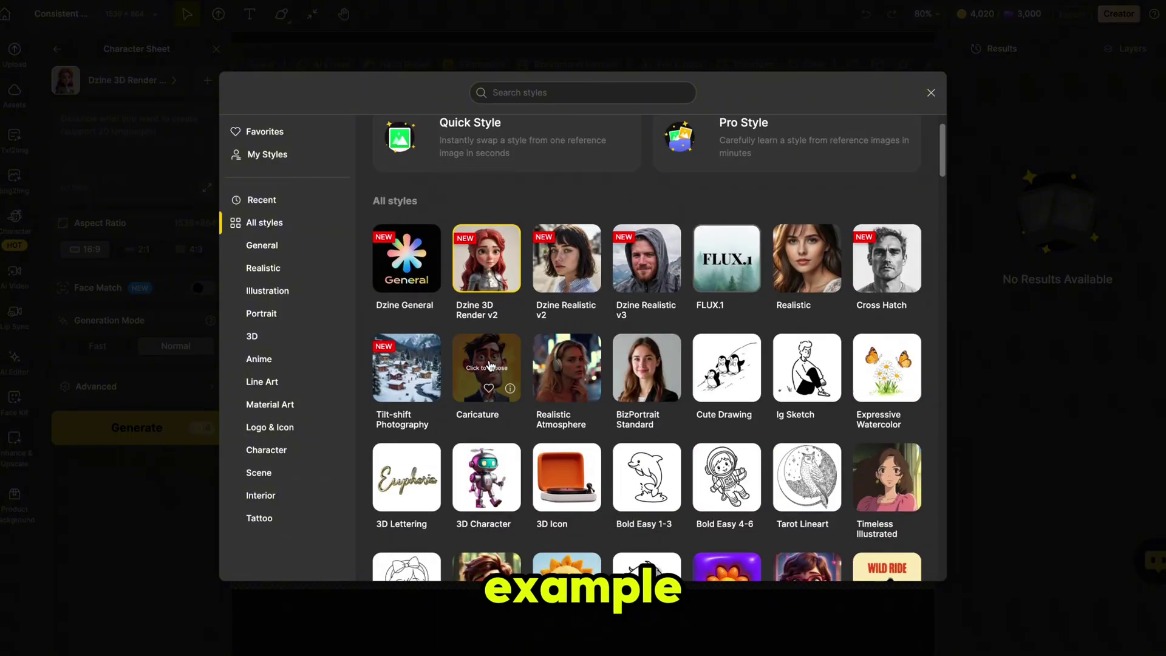
left_click(726, 258)
left_click(92, 117)
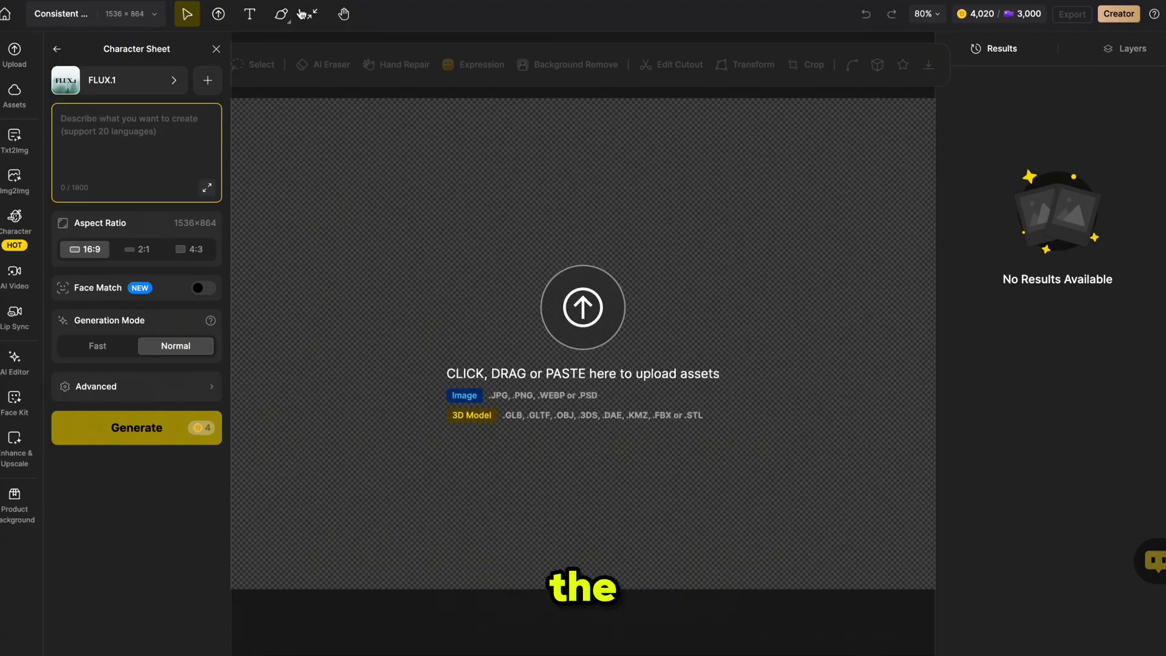
- Switch to ChatGPT and send the request "give me a character sheet of flufy cat animeate style"
key("super+Tab")
type("give me a charac")
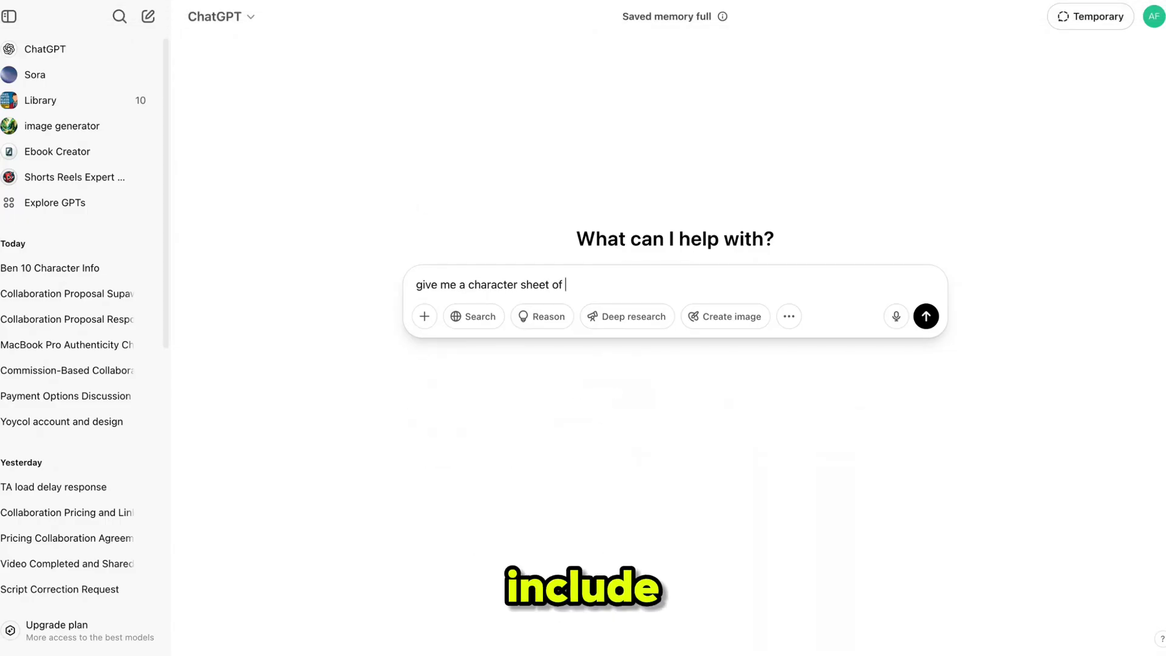
type("ter sheet of flufy cat animeate sty")
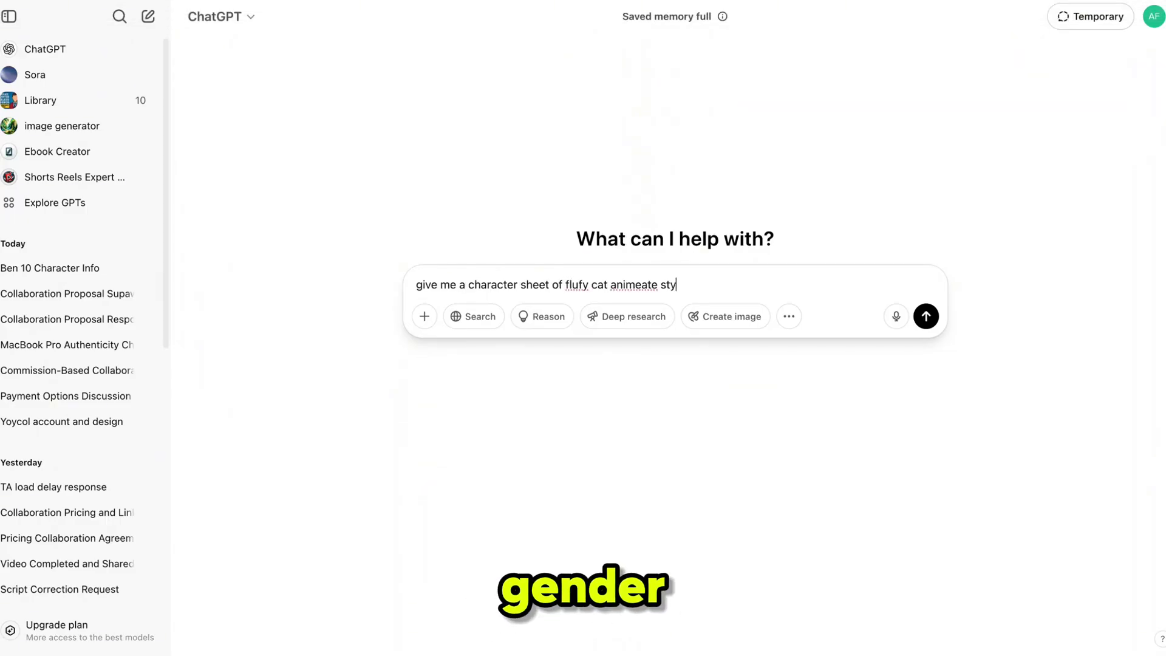
type("le")
key("Return")
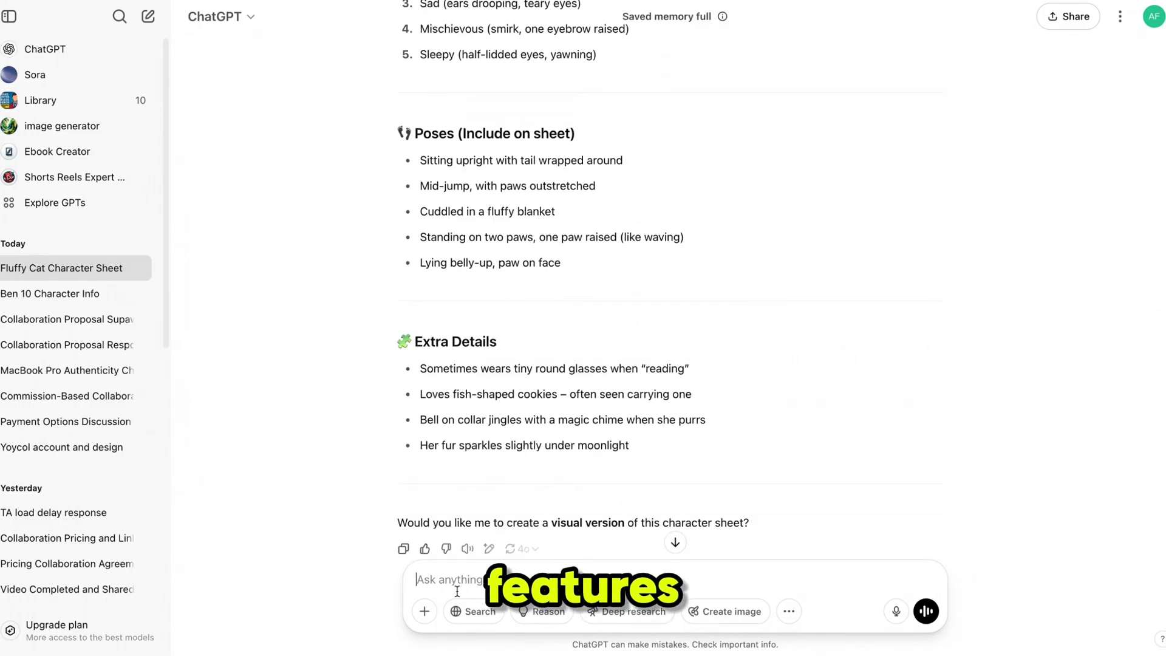
- Ask ChatGPT for a prompt version with white hair, and to have the cat wear clothes like jeans, pants and goggles
type("give me in prompt and hair should be white")
key("Return")
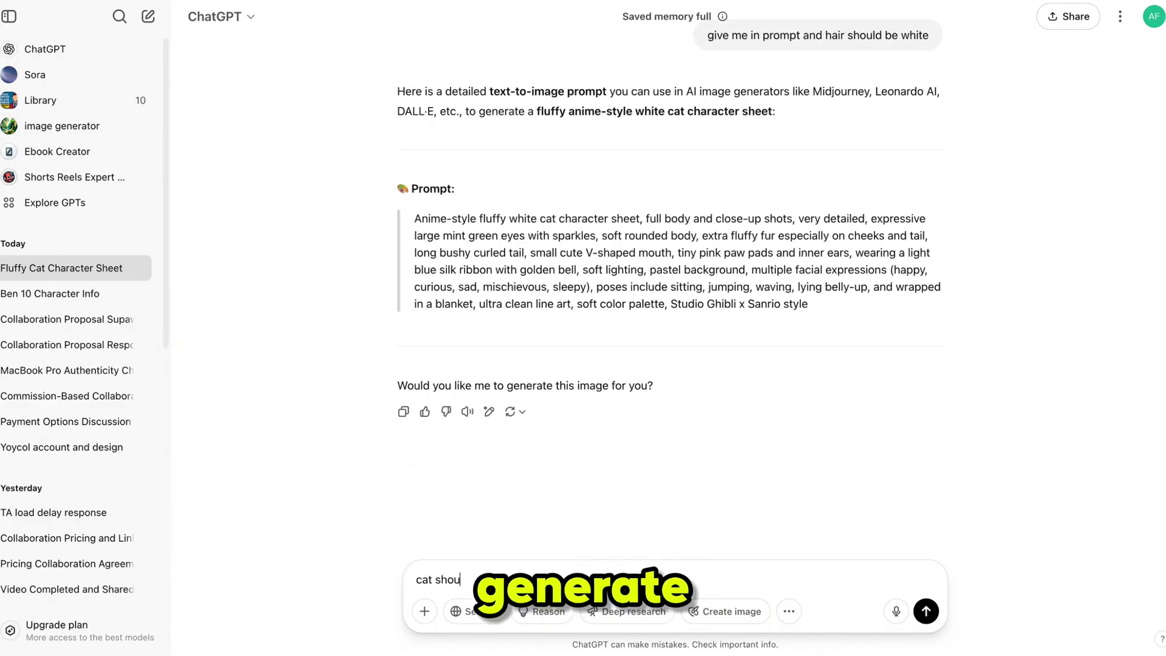
type("cat should wear cloths like jeans and pant and googgle too")
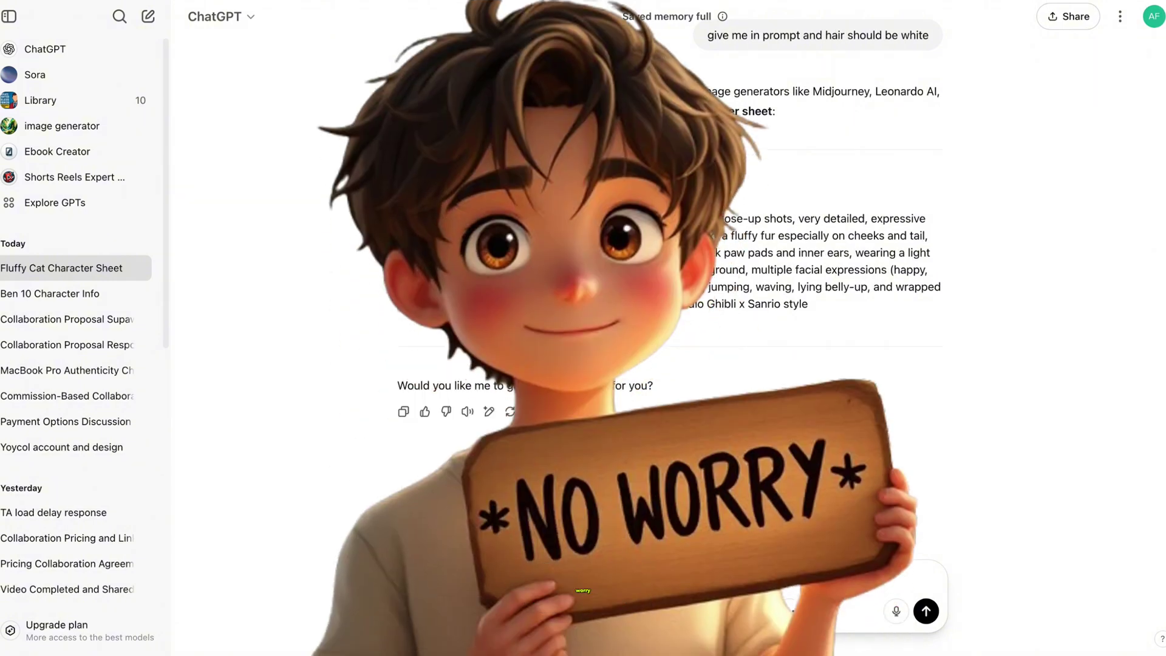
key("Return")
- Copy the updated prompt into Dzine's character sheet prompt and append "full body four character view, right side view left side view front view back view"
left_click_drag(414, 286, 612, 424)
right_click(555, 264)
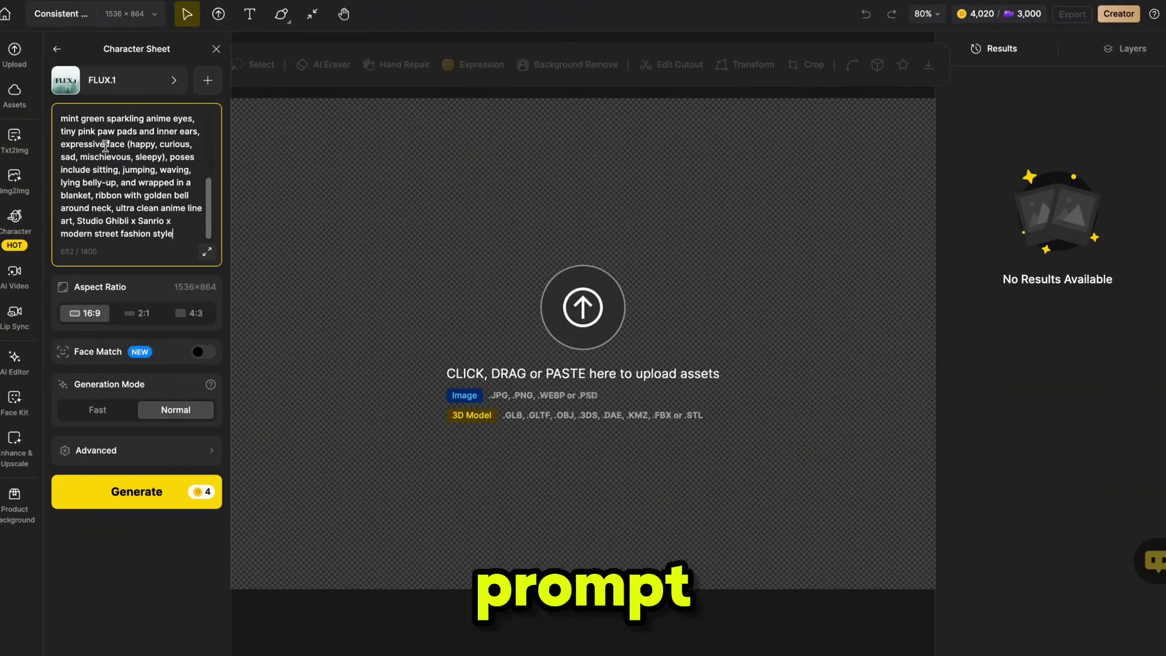
key("Return")
key("Return")
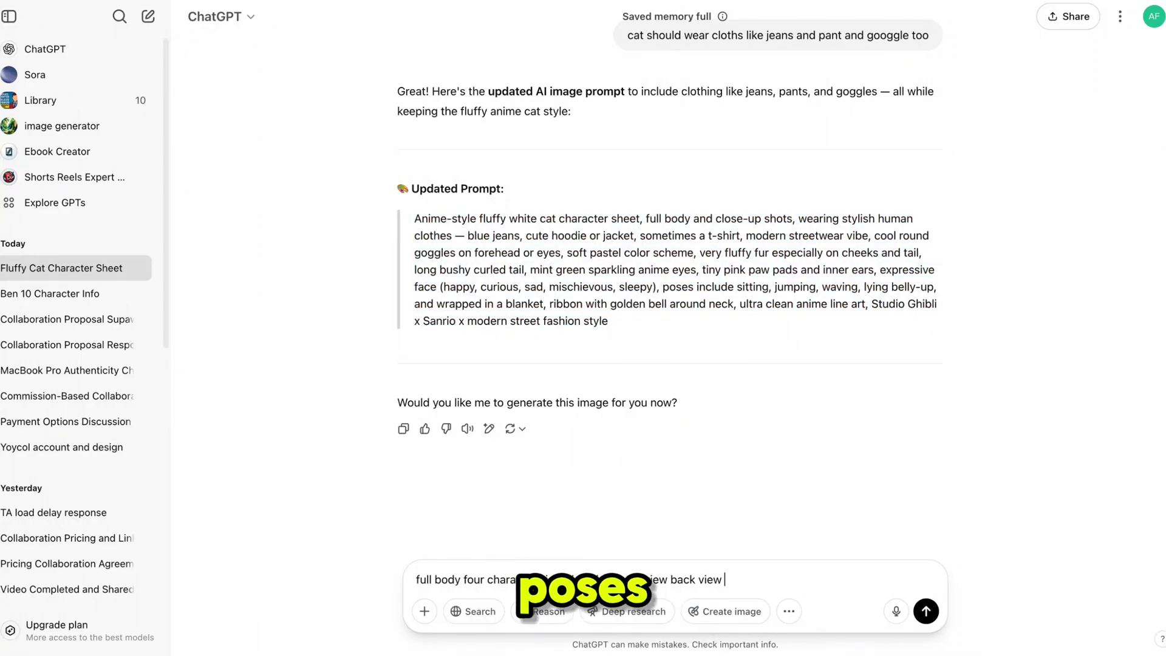
key("ctrl+a")
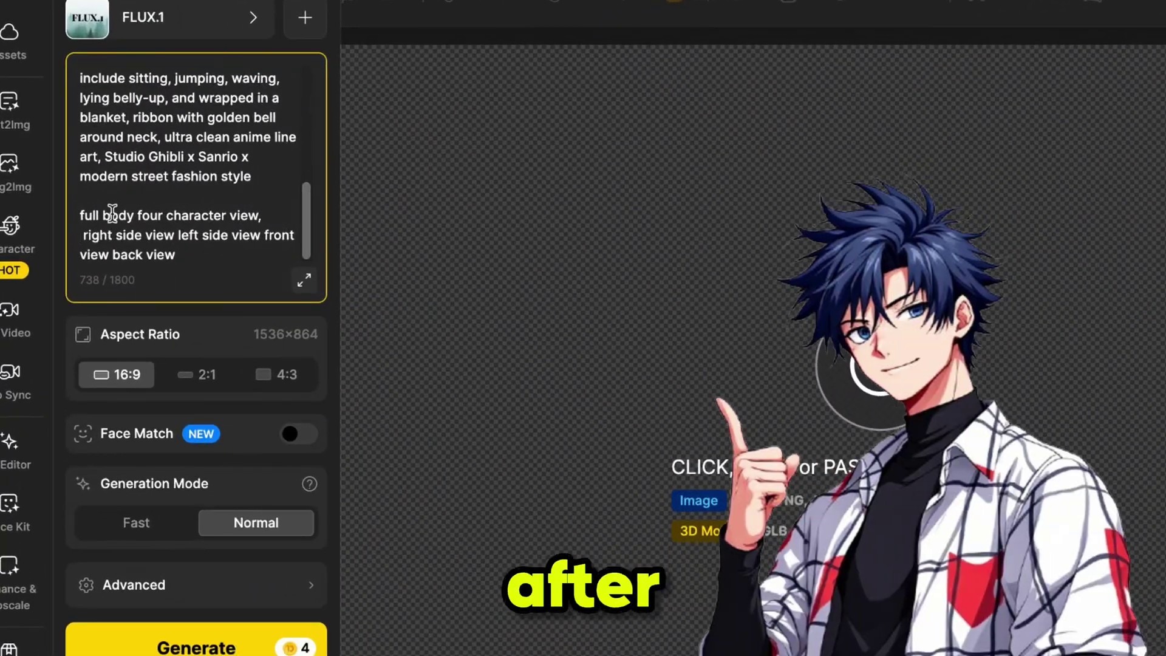
triple_click(280, 211)
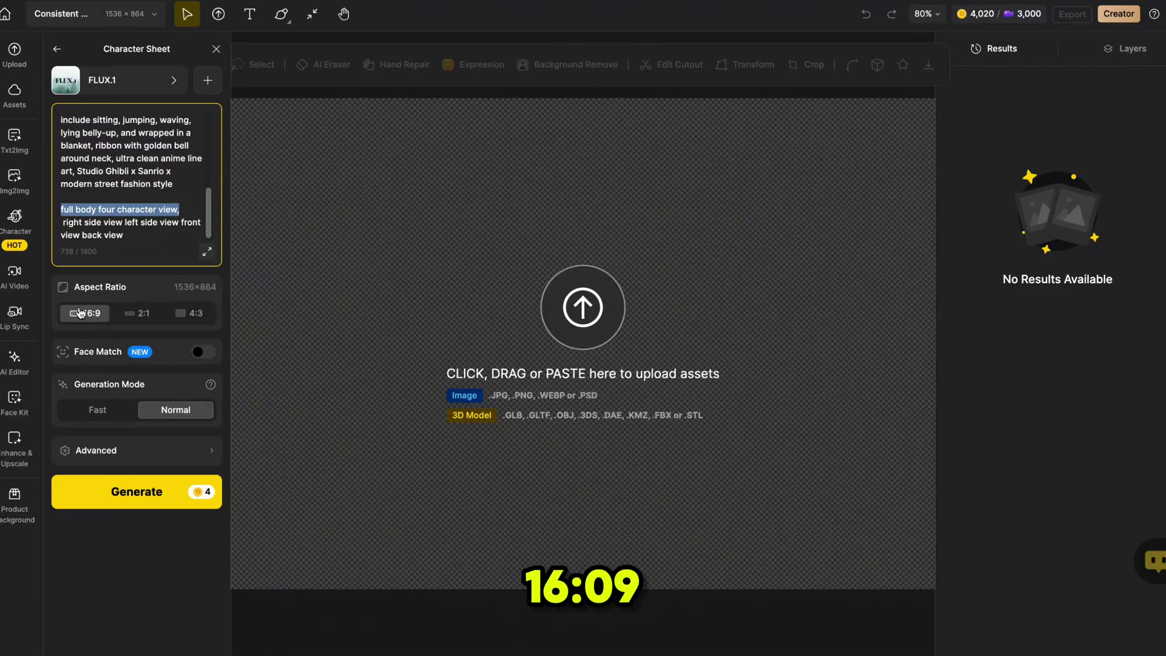
- Keep Face Match off and generate the character sheet from the prompt
left_click(198, 352)
left_click(198, 352)
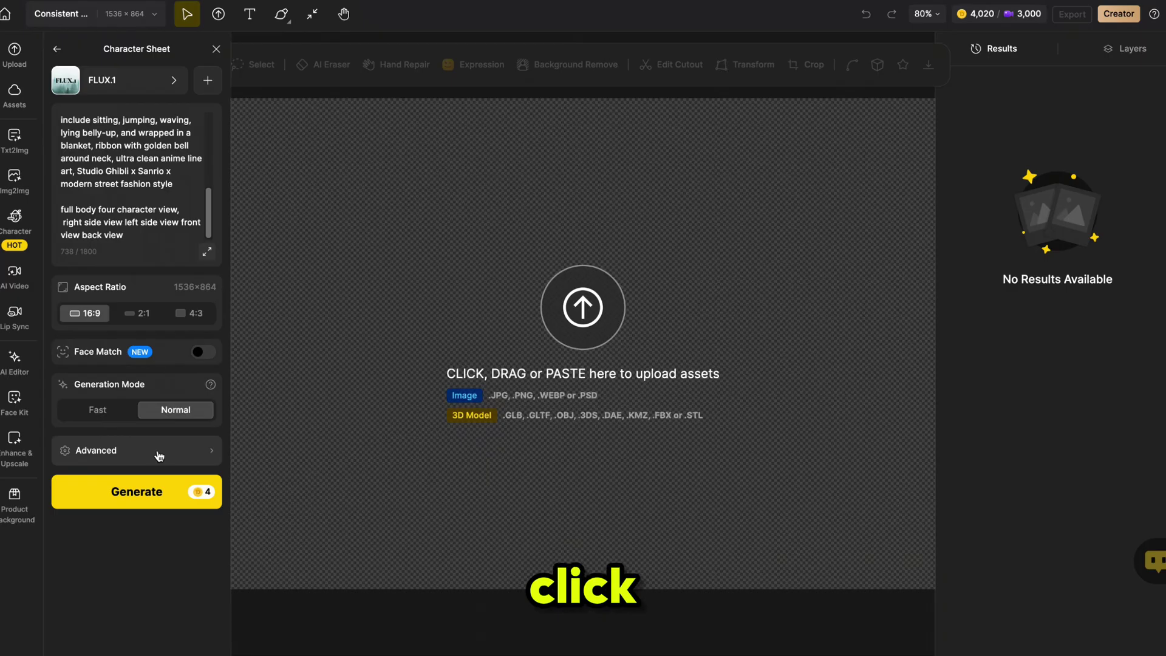
left_click(125, 493)
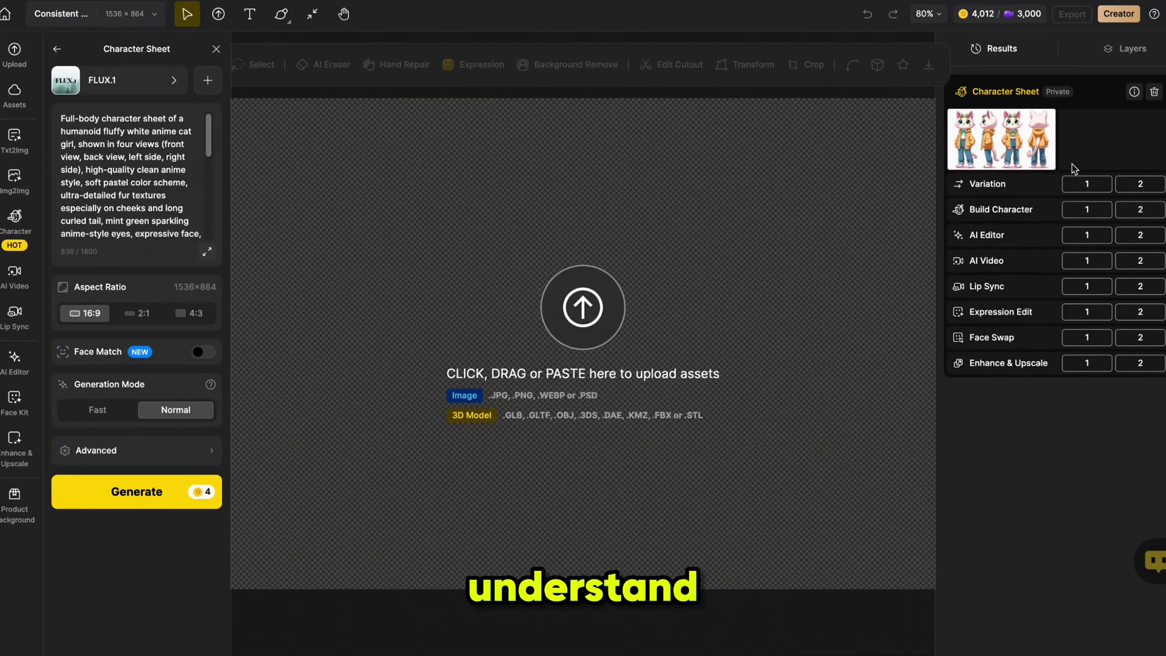
mouse_move(1004, 138)
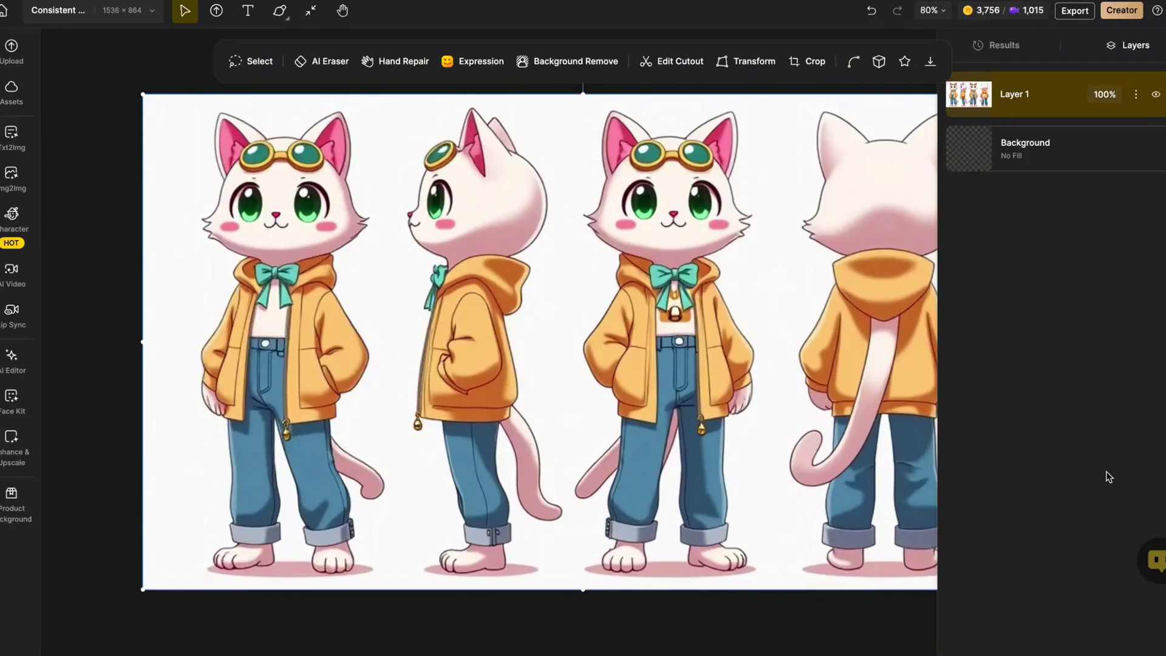
- Duplicate the character sheet layer three times so each of the four cat views has its own copy
left_click(1135, 94)
left_click(1100, 113)
left_click(1136, 94)
left_click(1100, 113)
left_click(1136, 94)
left_click(1100, 113)
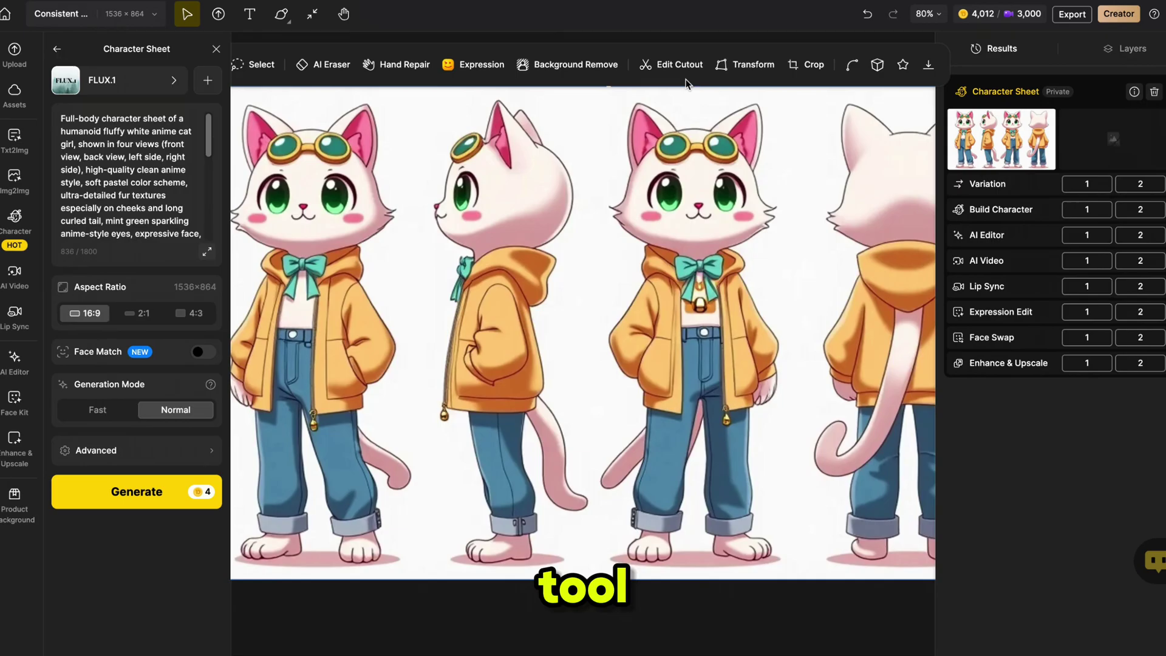
- Crop each copy of the character sheet to a single cat view, leaving one view per layer
left_click(806, 64)
left_click_drag(918, 346, 445, 397)
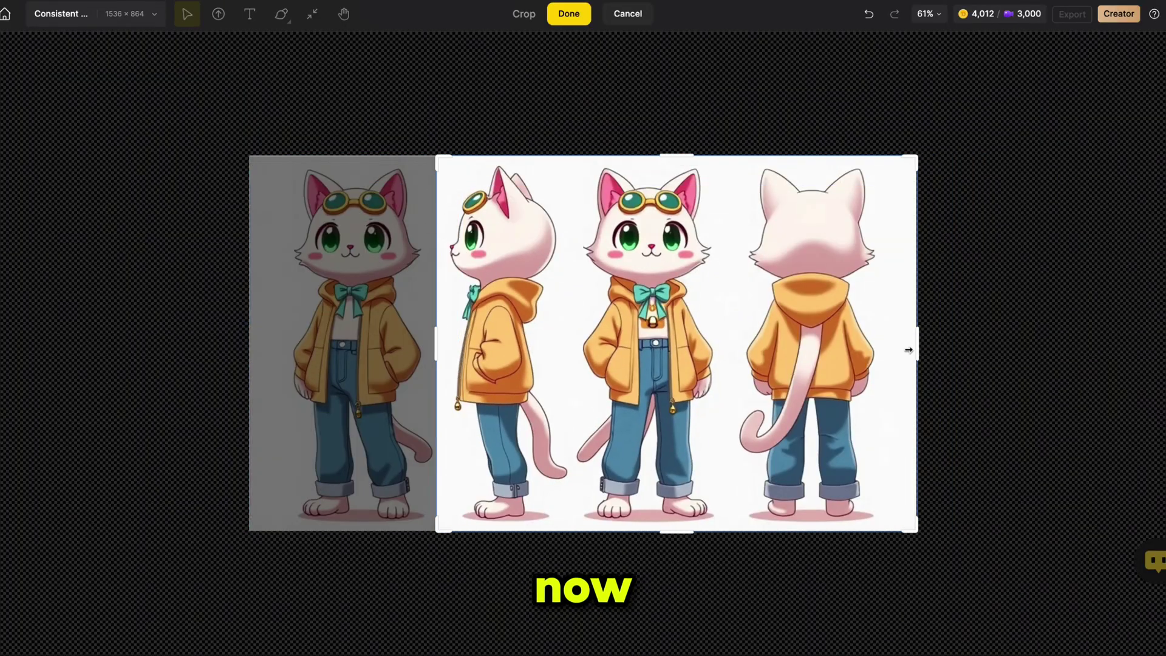
left_click_drag(916, 349, 575, 385)
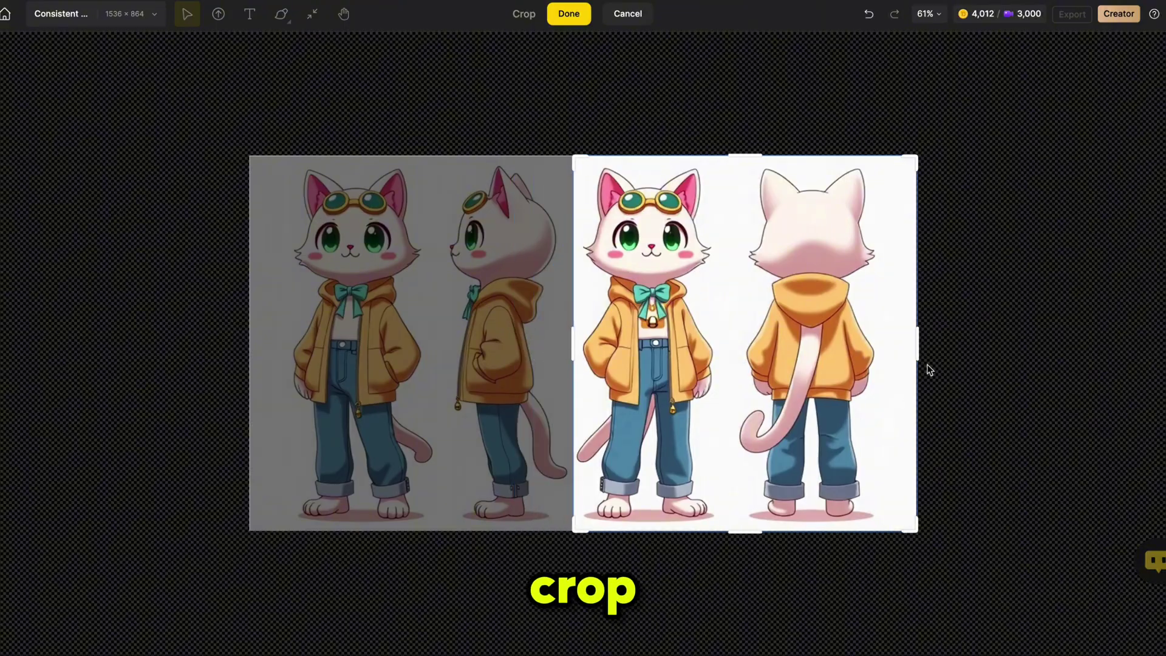
left_click_drag(927, 367, 721, 395)
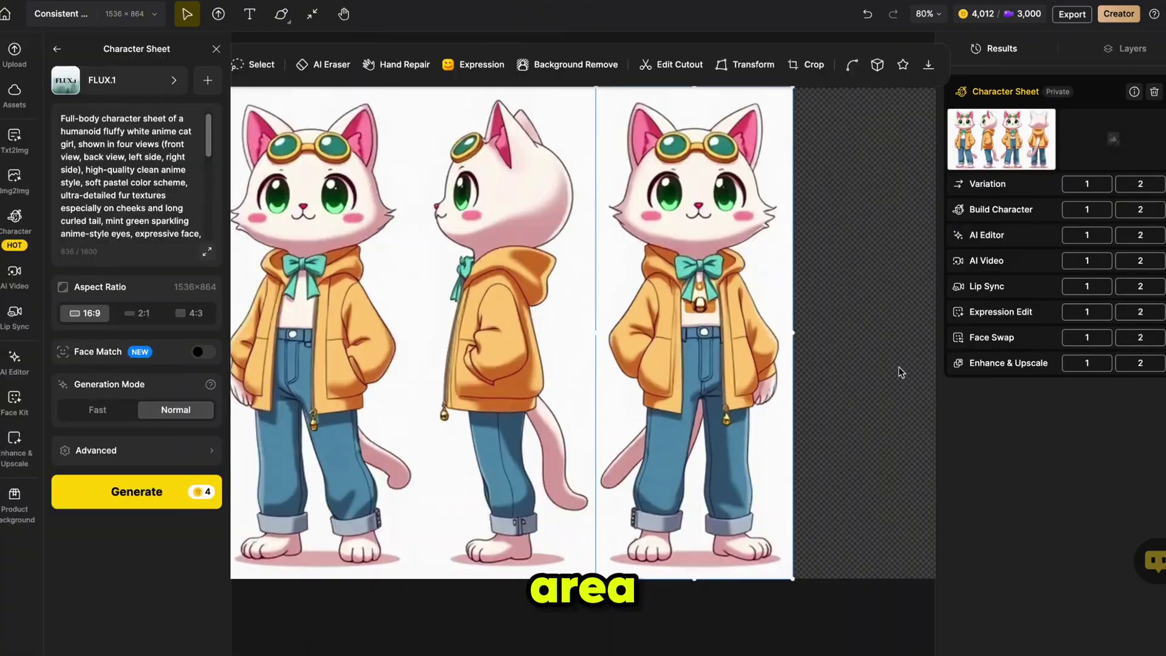
left_click_drag(672, 343, 739, 342)
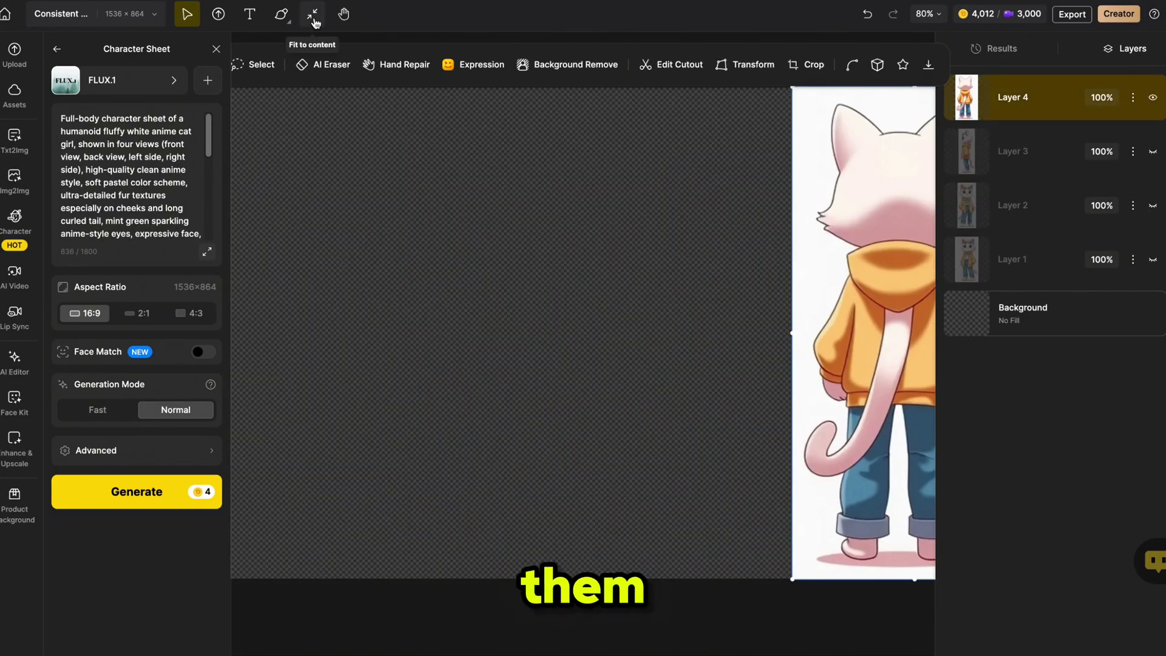
- Fit the canvas to the cropped back view, download it as a PNG at 1x and hide its layer
left_click(314, 17)
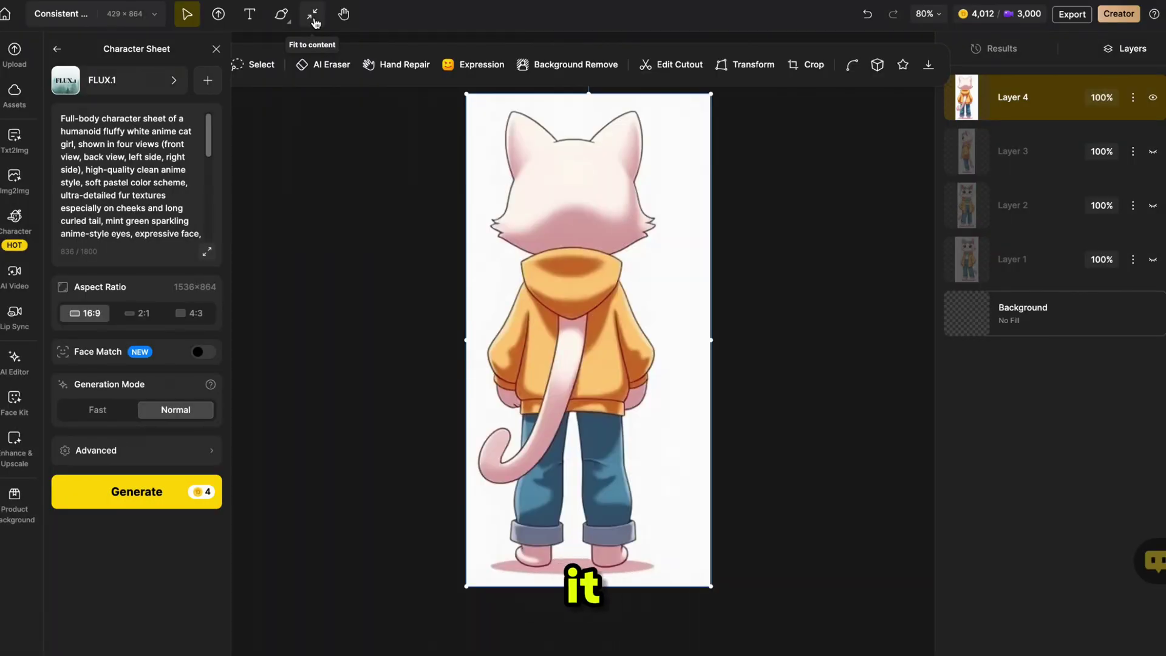
left_click(926, 66)
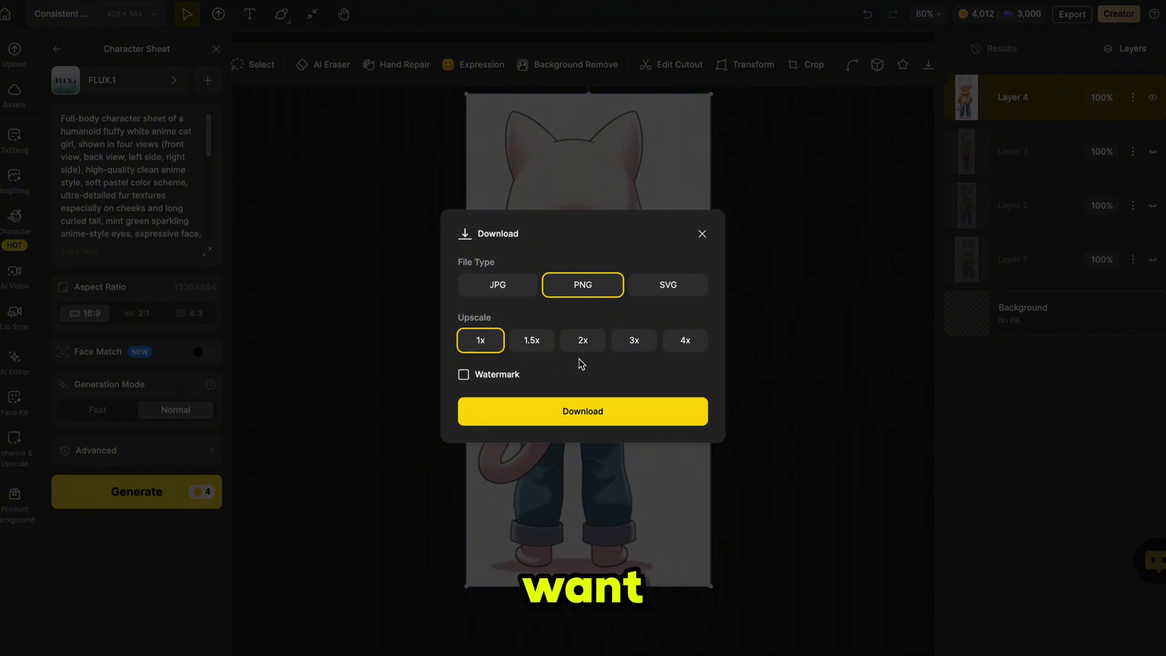
left_click(580, 419)
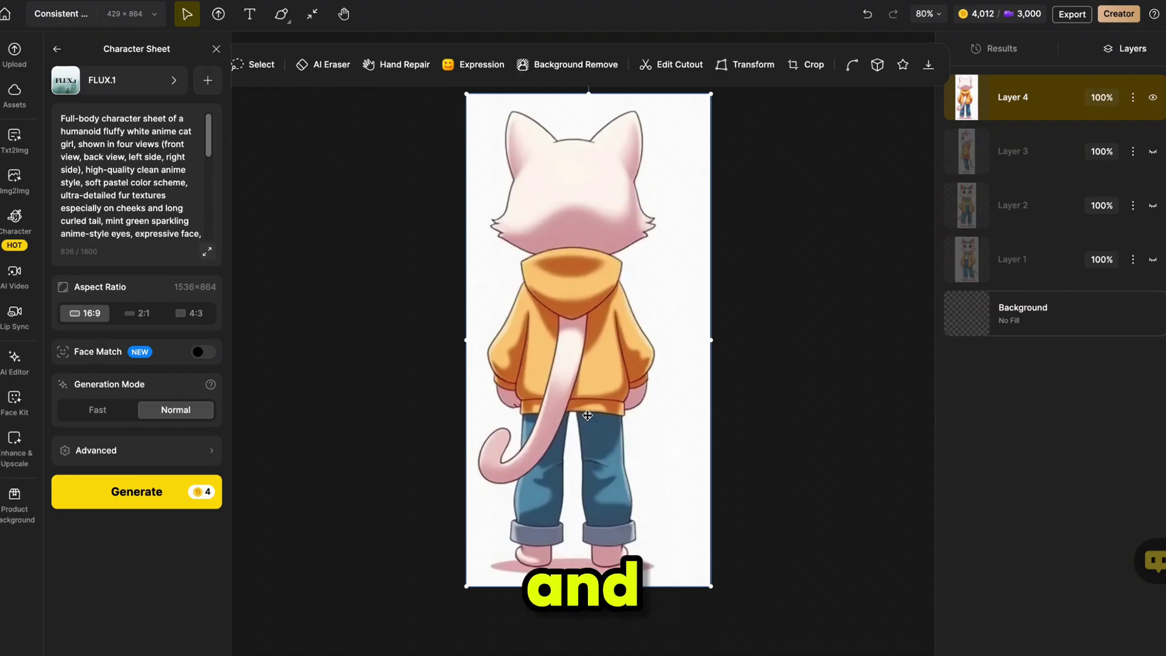
left_click(1152, 97)
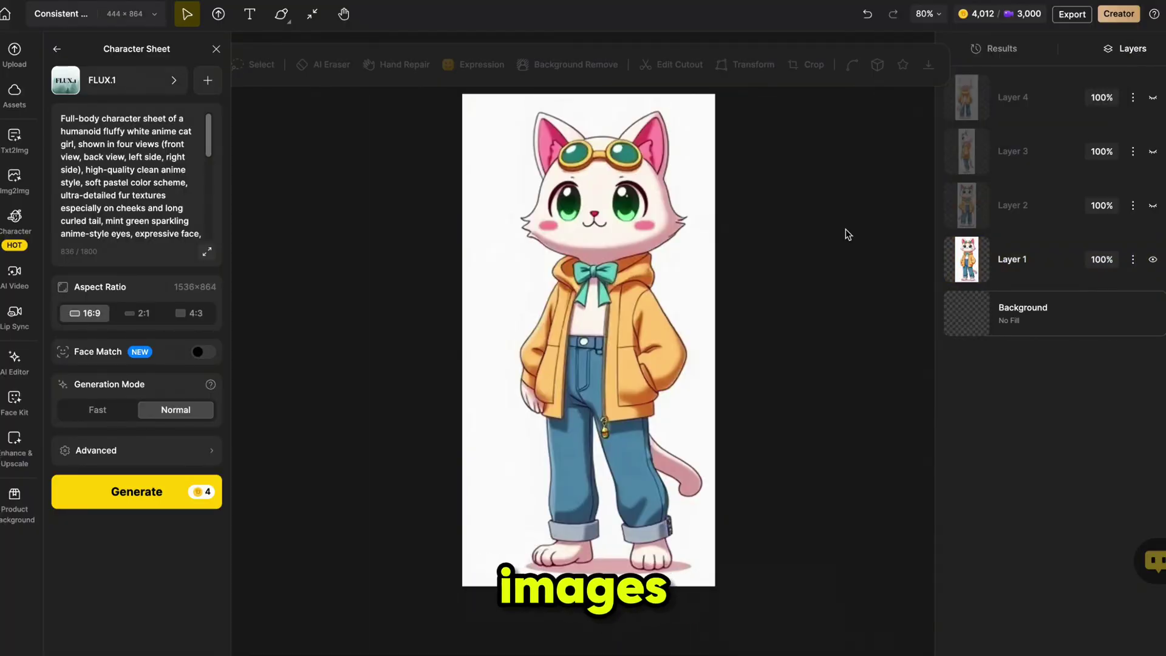
- Start building a character from images and upload the four cropped cat views as reference images
left_click(9, 236)
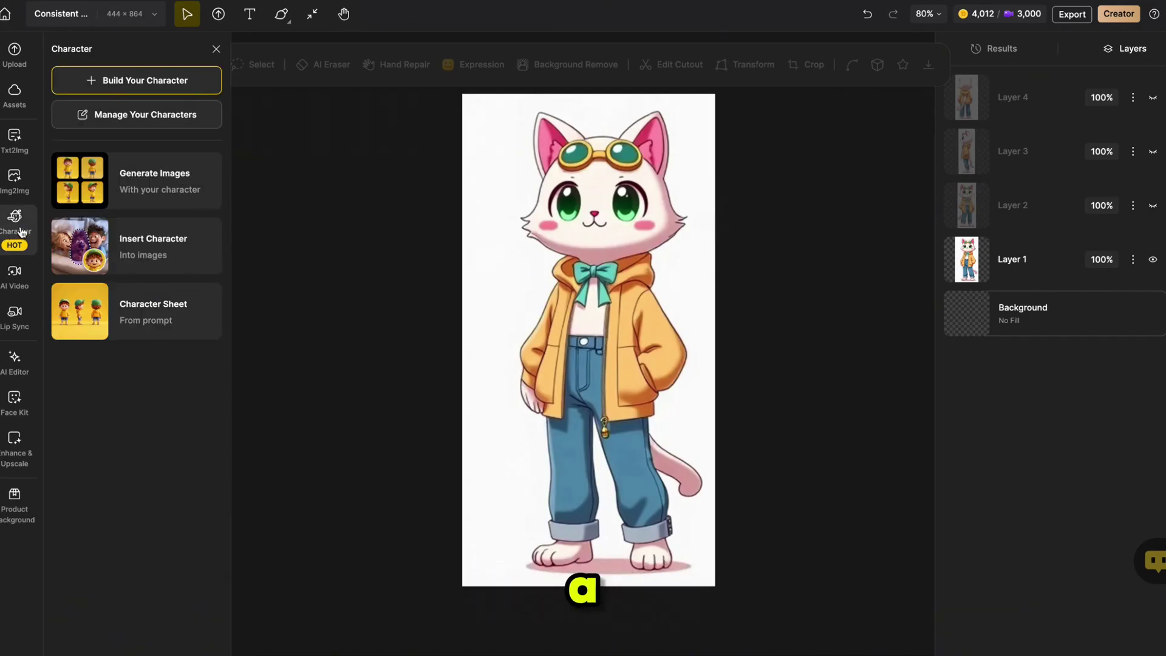
left_click(136, 80)
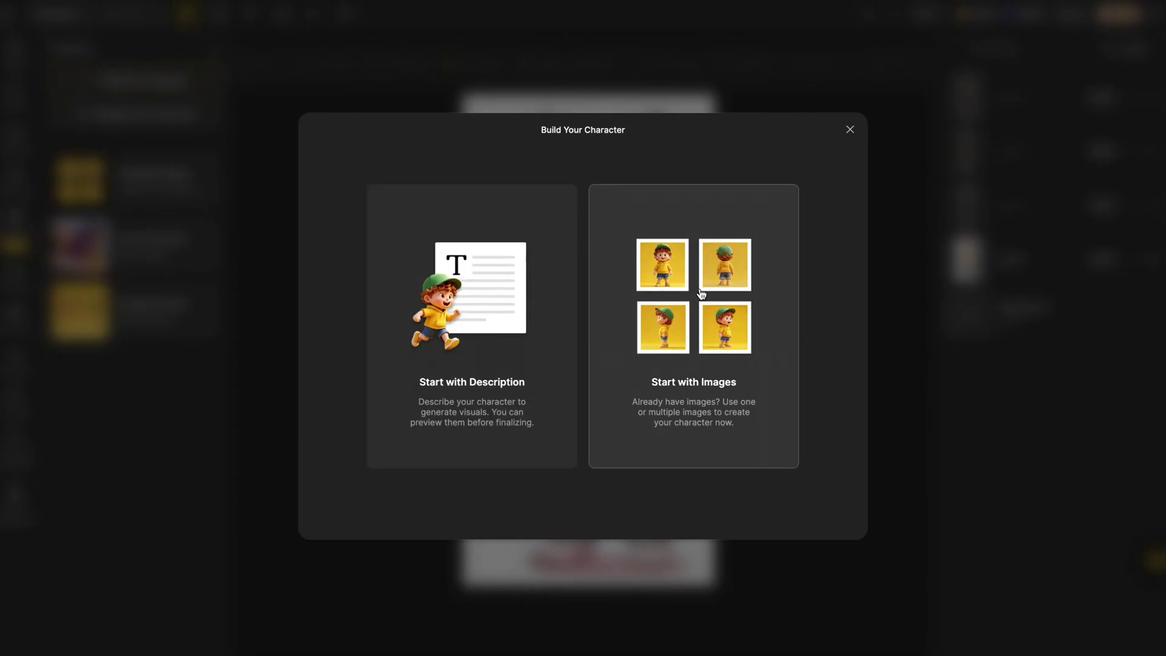
left_click(698, 295)
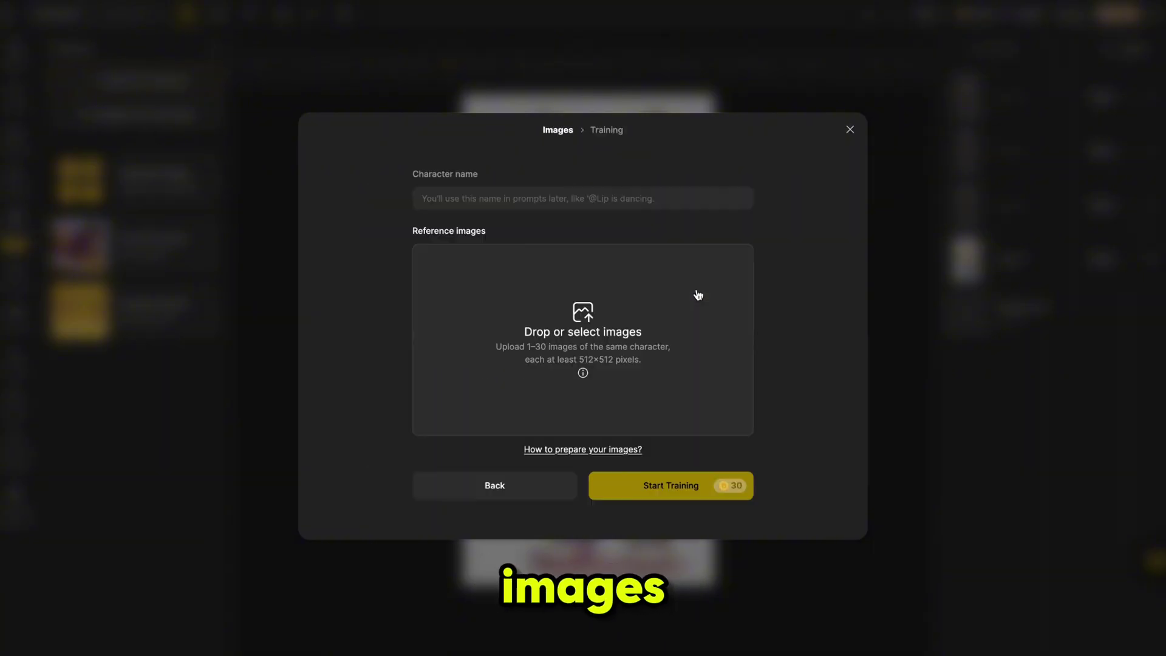
left_click(586, 327)
left_click(253, 263)
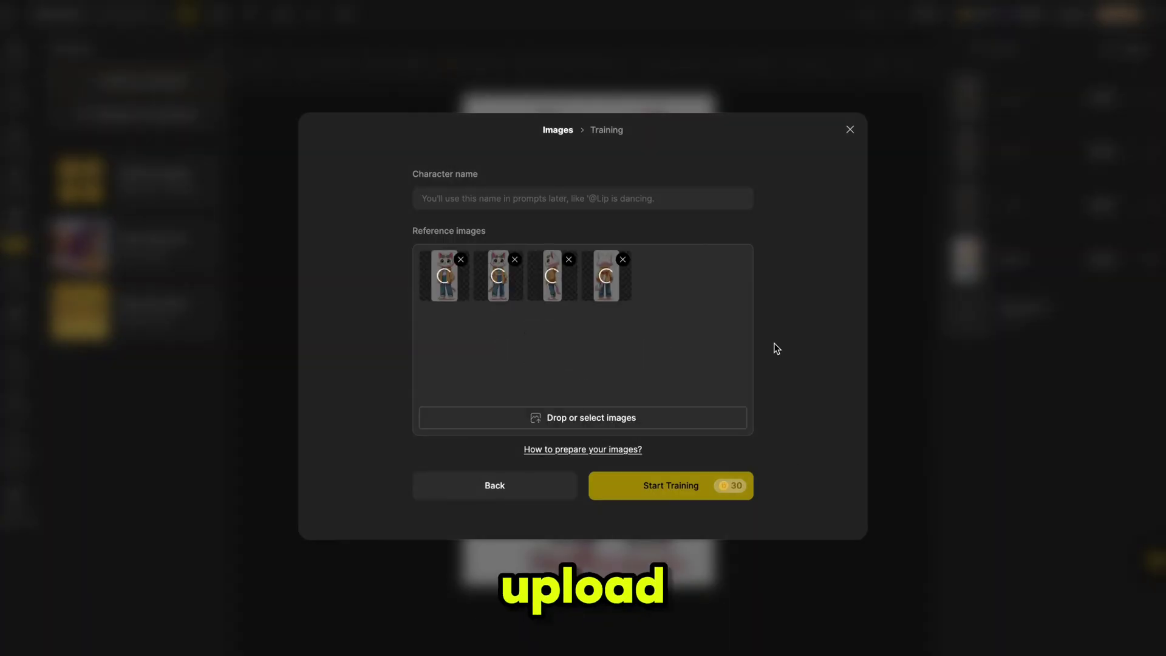
- Name the character "Cat Girl", start its training and close the training dialog
left_click(500, 201)
type("Cat Girl")
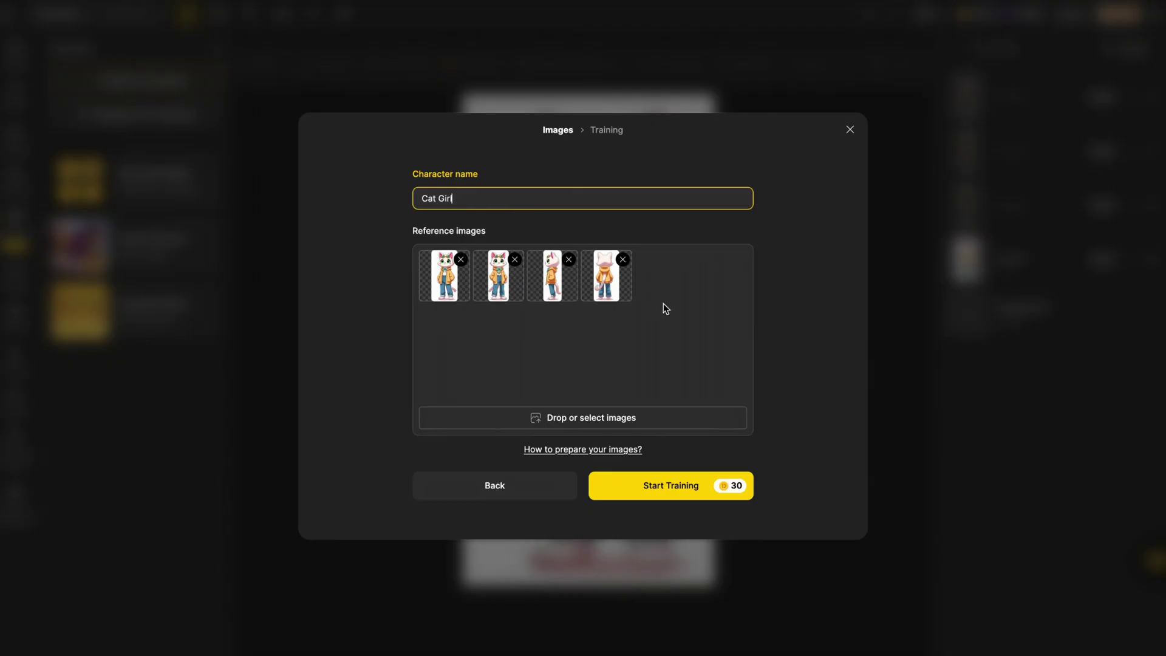
left_click(678, 485)
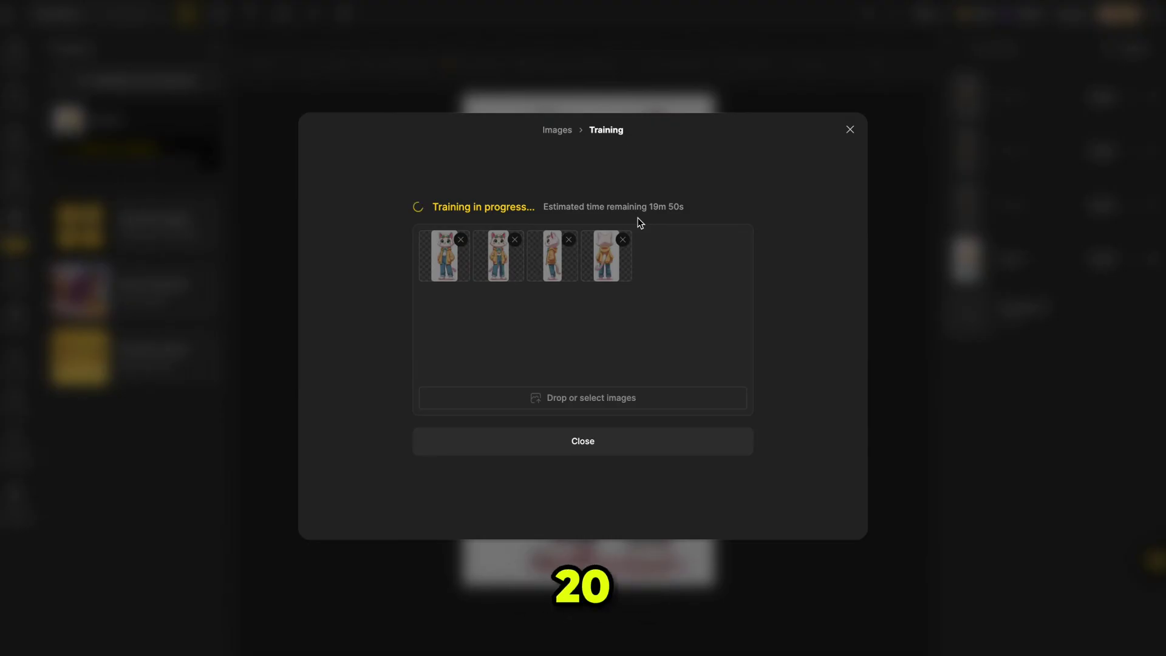
left_click(850, 129)
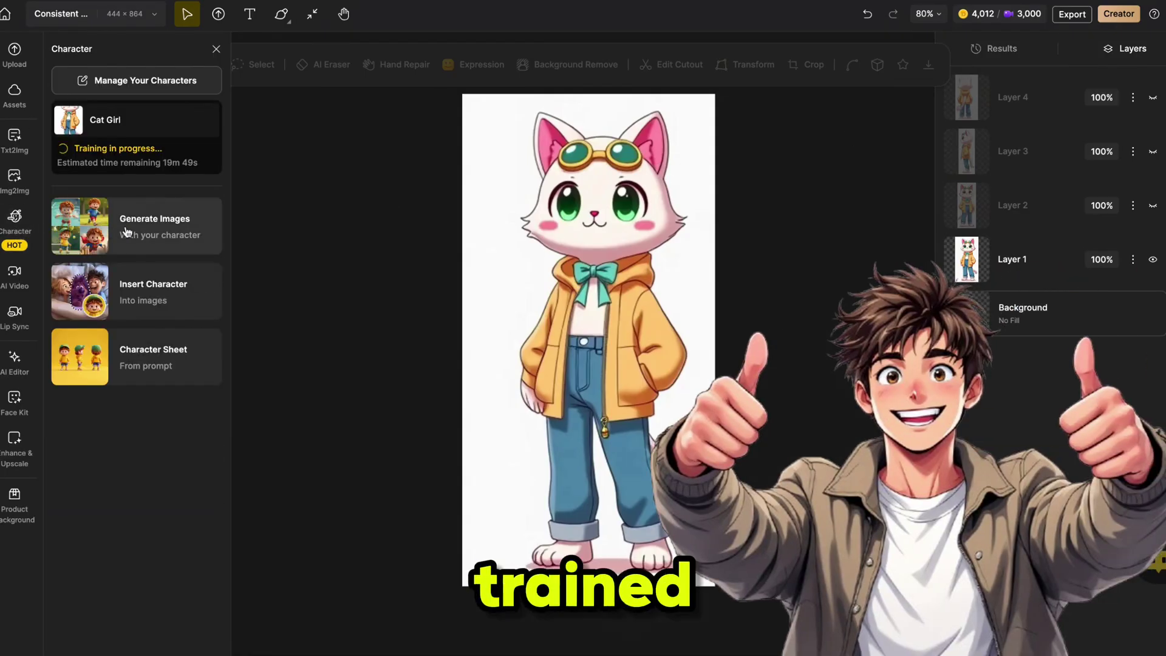
- Open the character library to check on the character in training
left_click(127, 231)
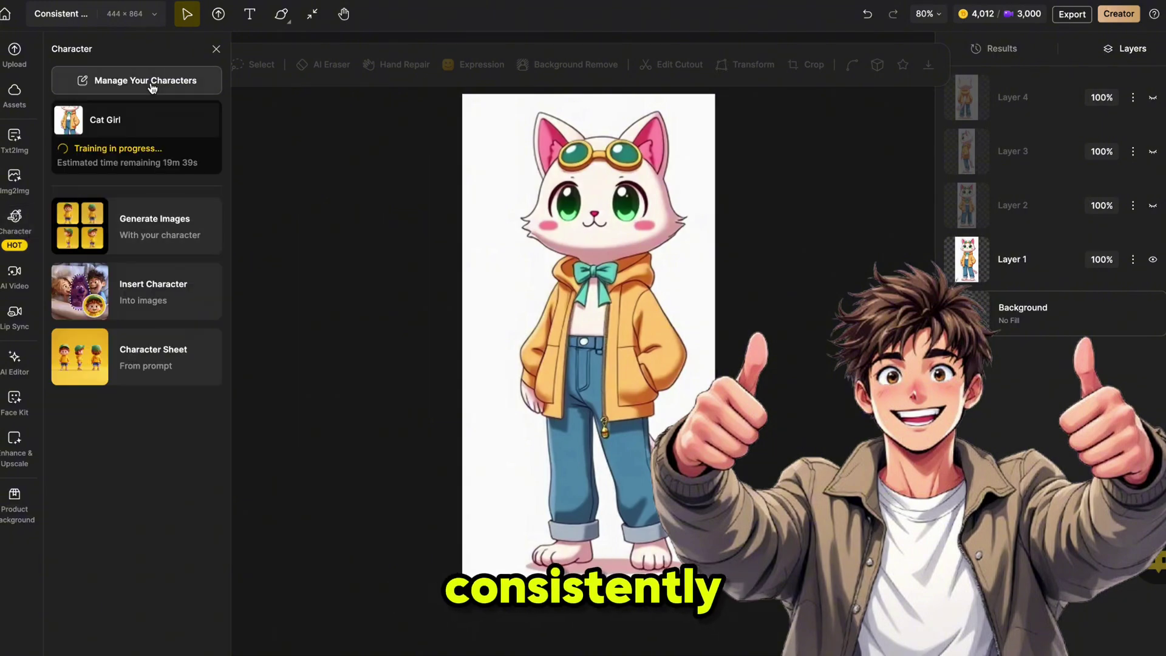
left_click(151, 88)
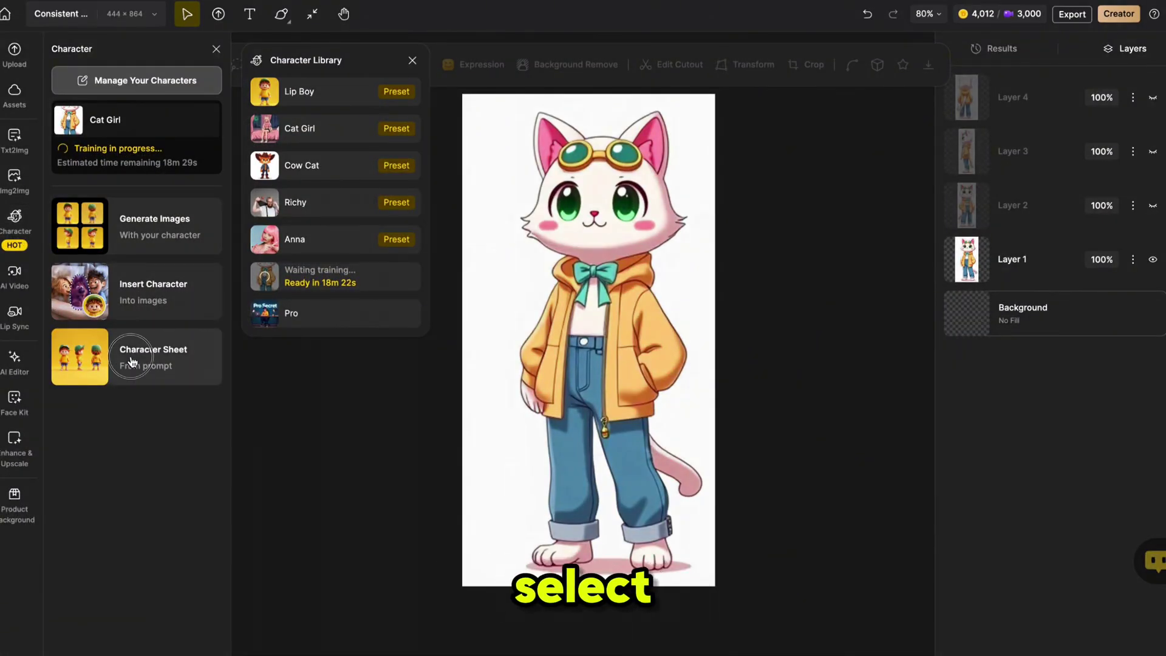
- Replace the character sheet prompt with the cat boy prompt copied from ChatGPT and generate the new sheet
left_click(131, 363)
left_click(153, 192)
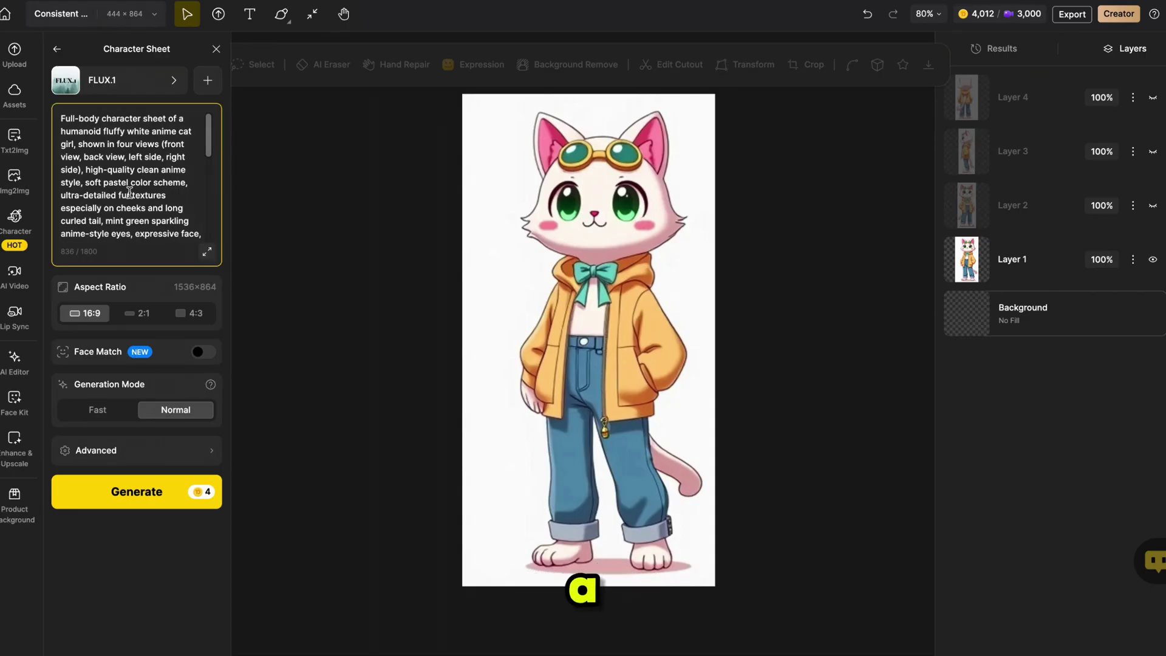
key("ctrl+a")
key("BackSpace")
left_click(994, 48)
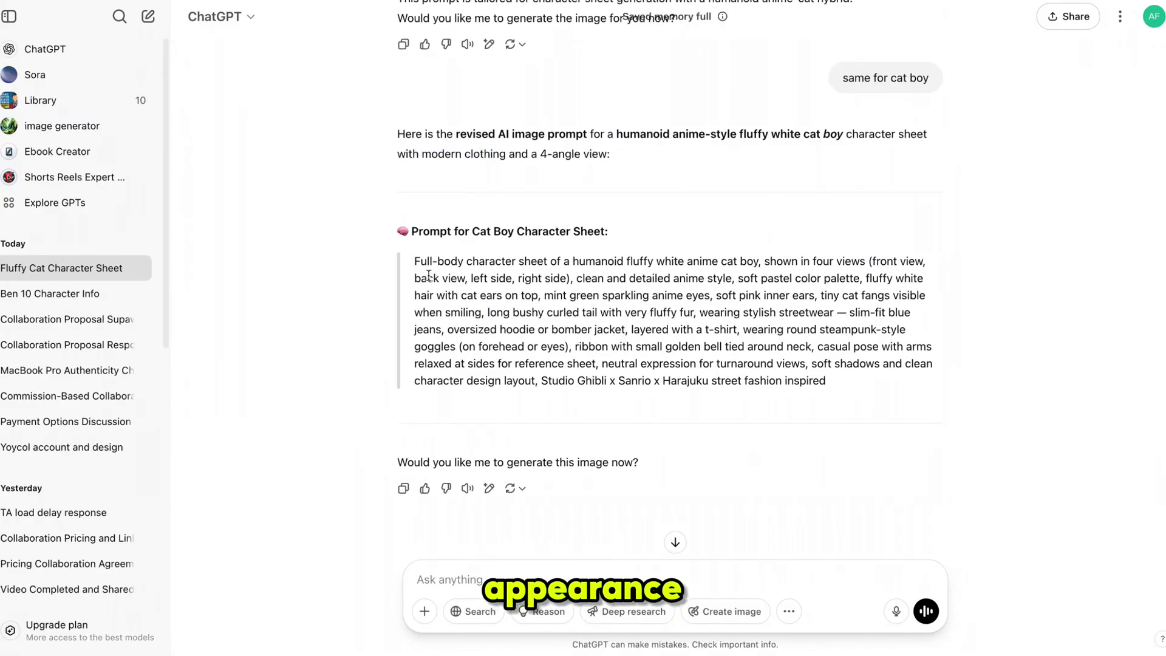
triple_click(428, 275)
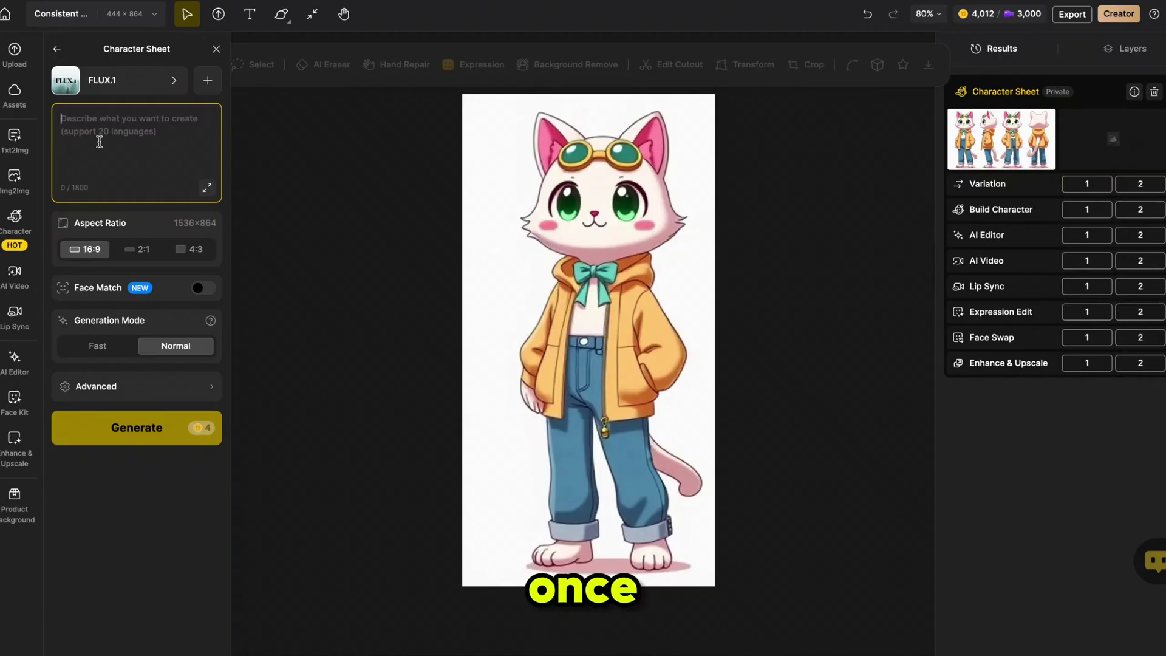
type("Full-body character sheet of a humanoid fluffy white anime cat boy, shown in four views (front view, back view, left side, right side), clean and detailed anime style, soft pastel color palette, fluffy white hair with cat ears on top, mint green sparkling anime eyes, soft pink inner ears, tiny cat fangs visible when smiling, long bushy curled tail with very fluffy fur, wearing stylish streetwear — slim-fit blue jeans, oversized hoodie or bomber jacket, layered with a t-shirt, wearing round steampunk-style goggles (on forehead or eyes), ribbon with small golden bell tied around neck, casual pose with arms relaxed at sides for reference sheet, neutral expression for turnaround views, soft shadows and clean character design layout, Studio Ghibli x Sanrio x Harajuku street fashion inspired")
left_click(105, 481)
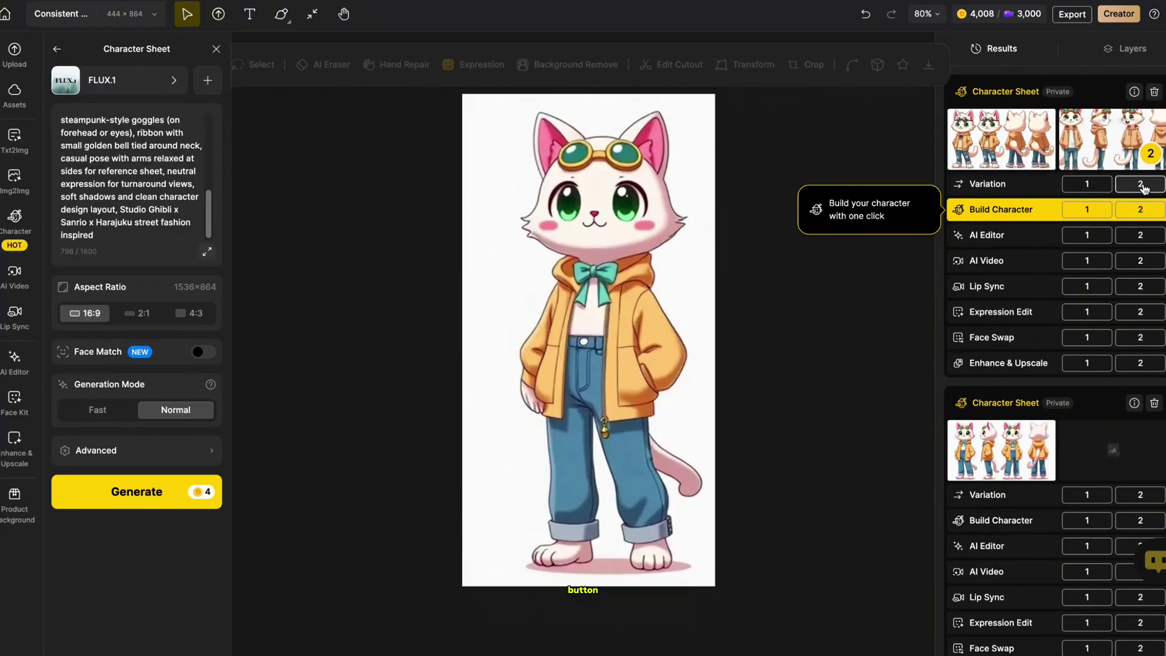
- Generate variations of the second cat boy sheet and compare the resulting sheets in enlarged previews
left_click(1140, 184)
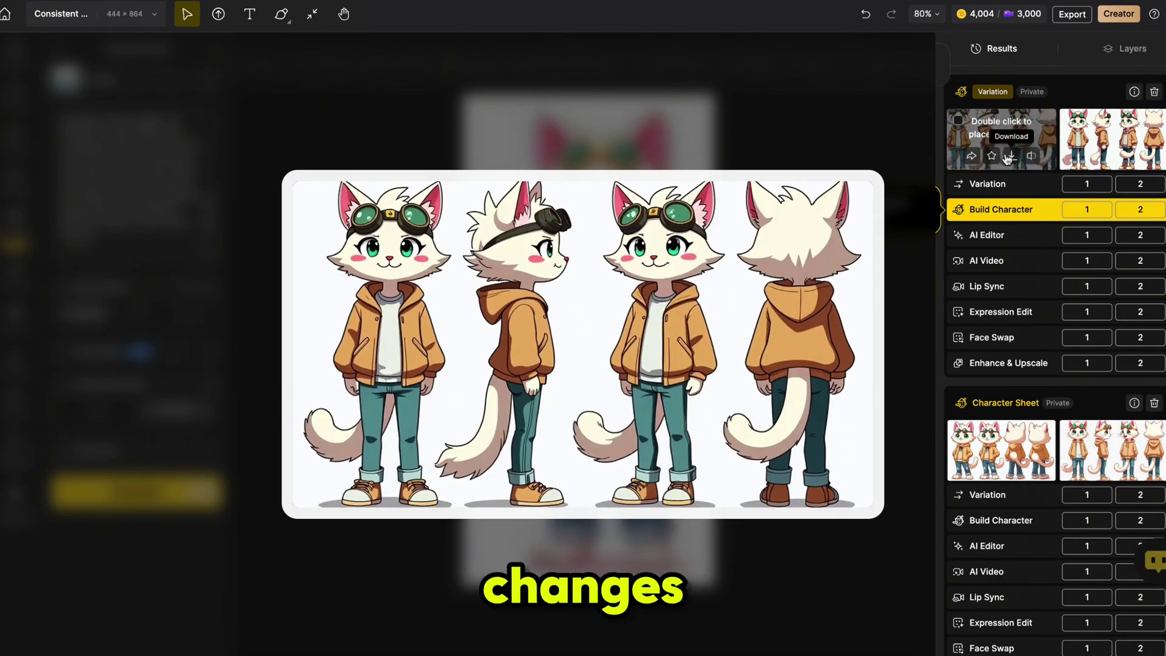
left_click(1008, 157)
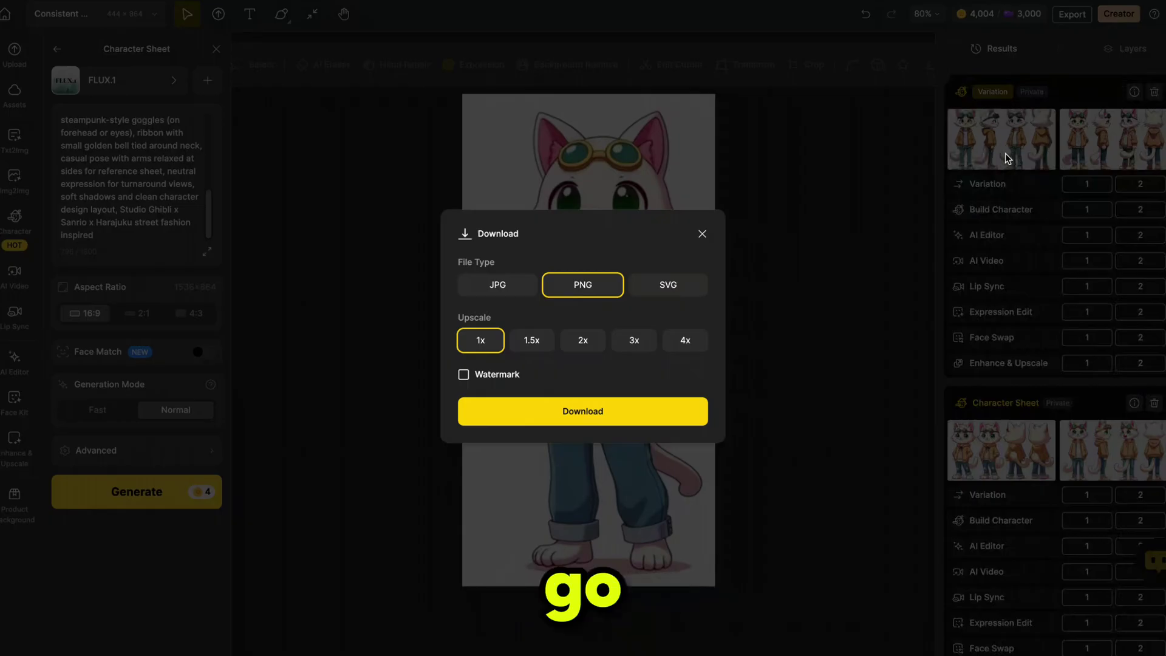
left_click(702, 234)
mouse_move(1064, 160)
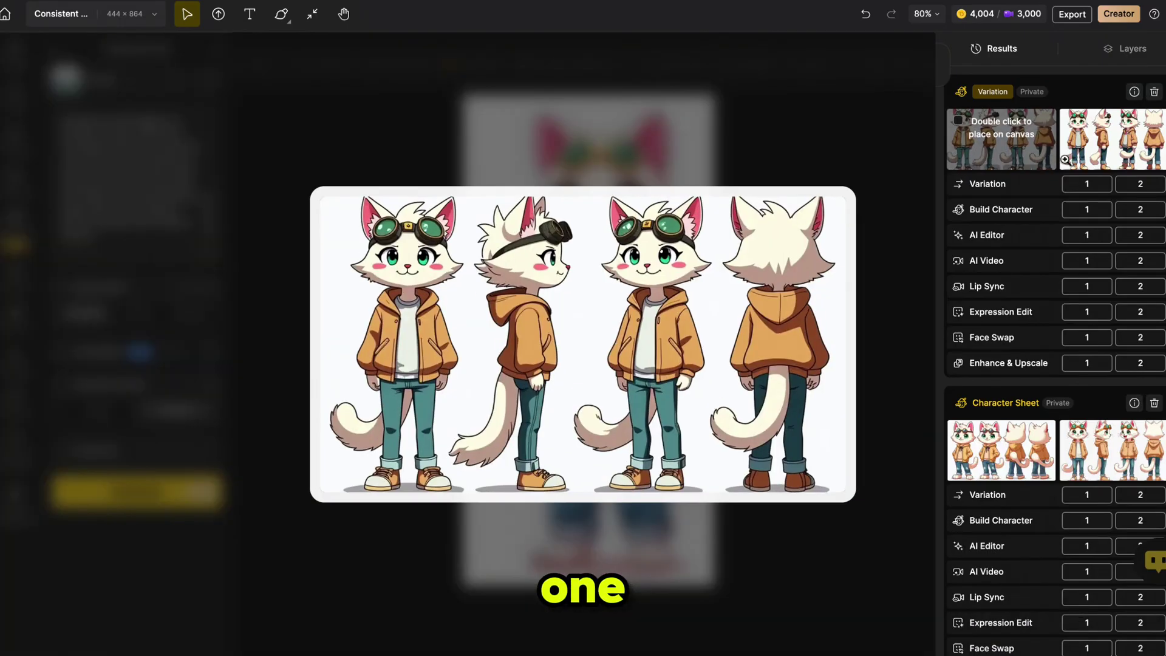
mouse_move(1161, 117)
mouse_move(1003, 140)
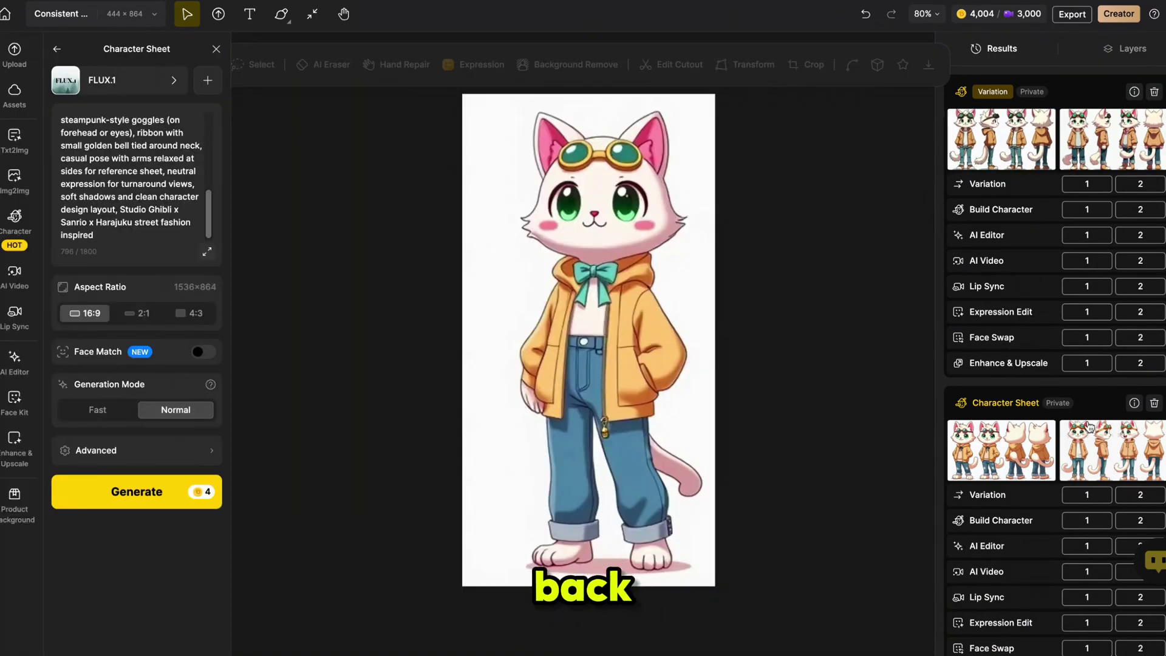
mouse_move(1116, 451)
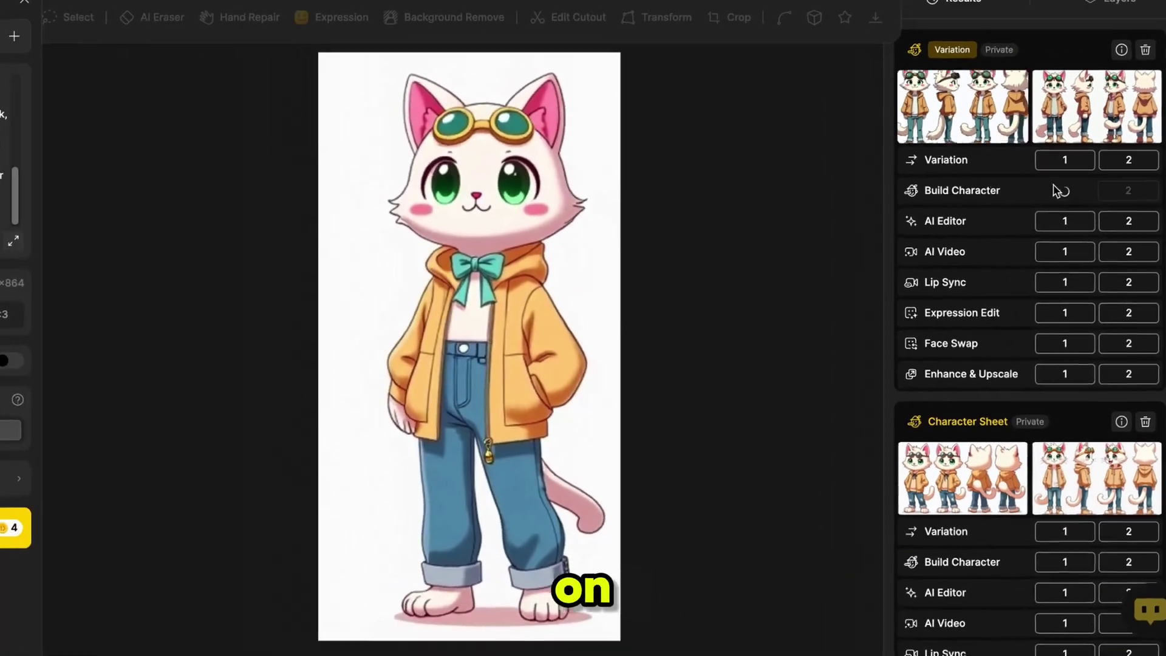
- Build a character from the first variation sheet, name it "Cat Boy" and start its training
left_click(1010, 160)
left_click(459, 189)
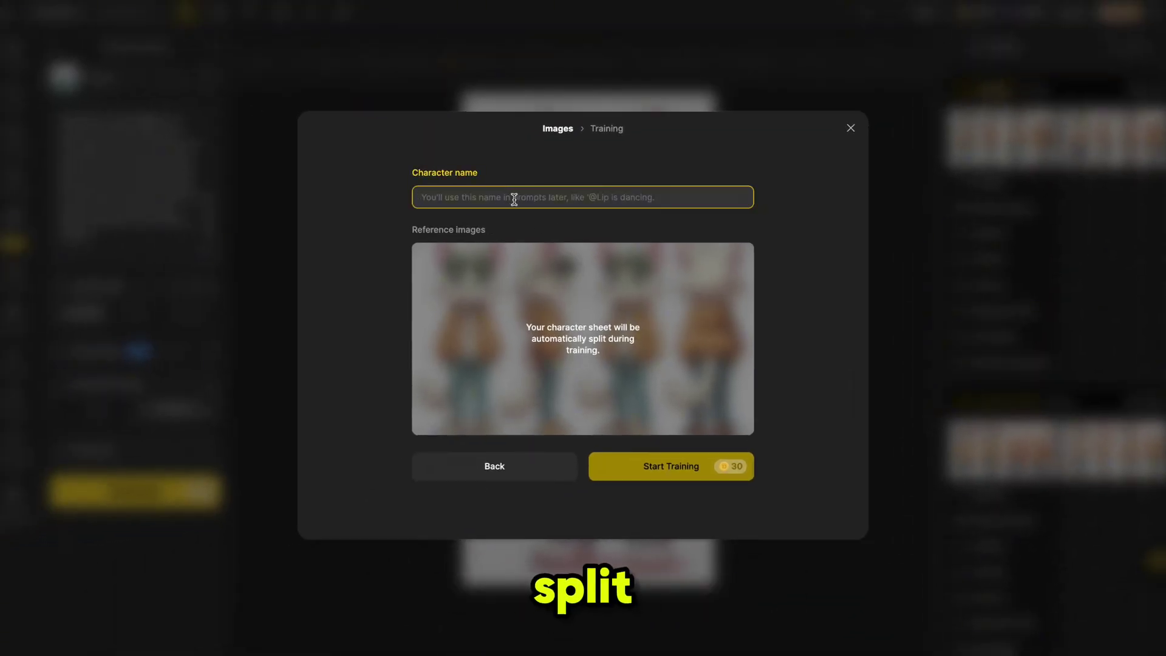
type("Cat Boy")
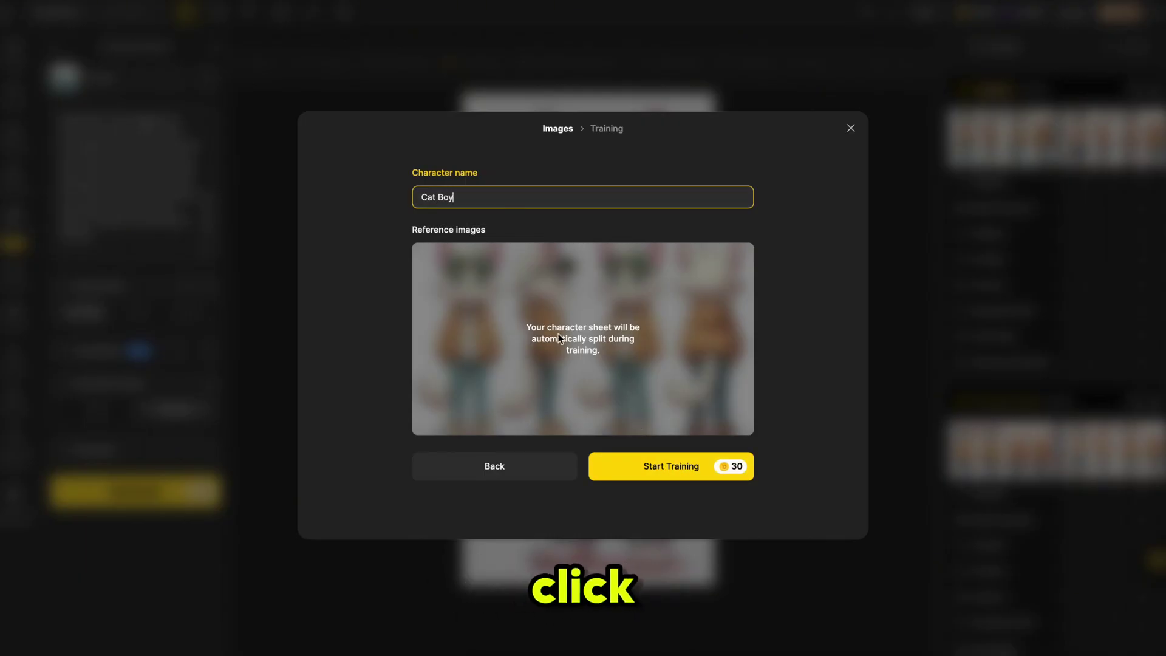
left_click(658, 468)
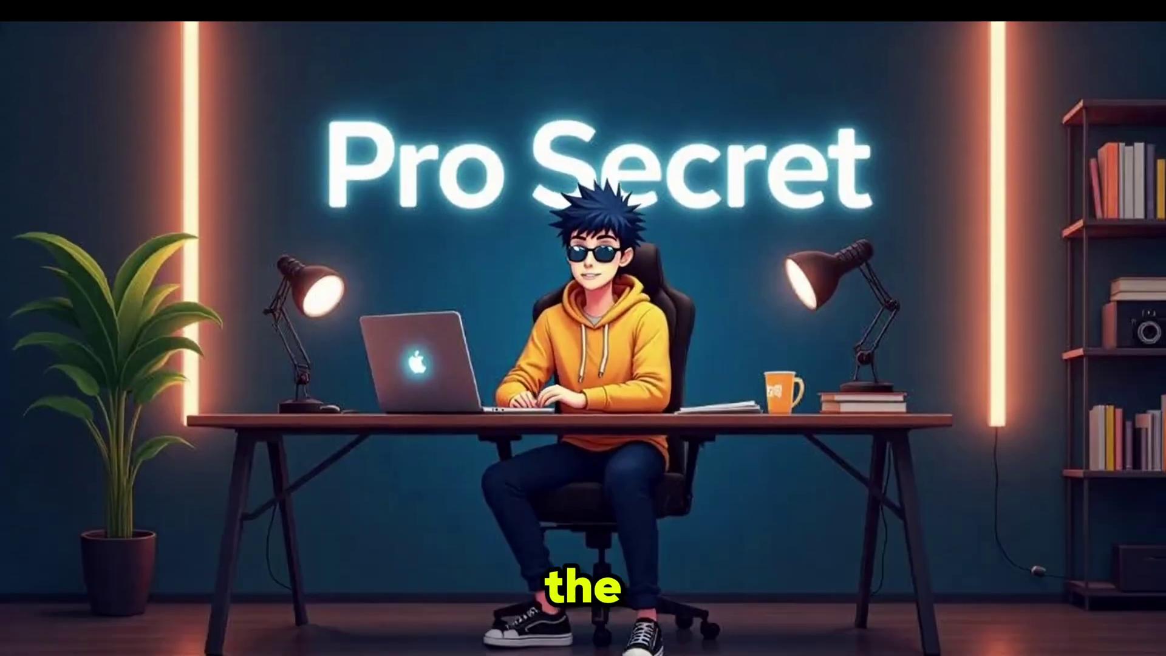
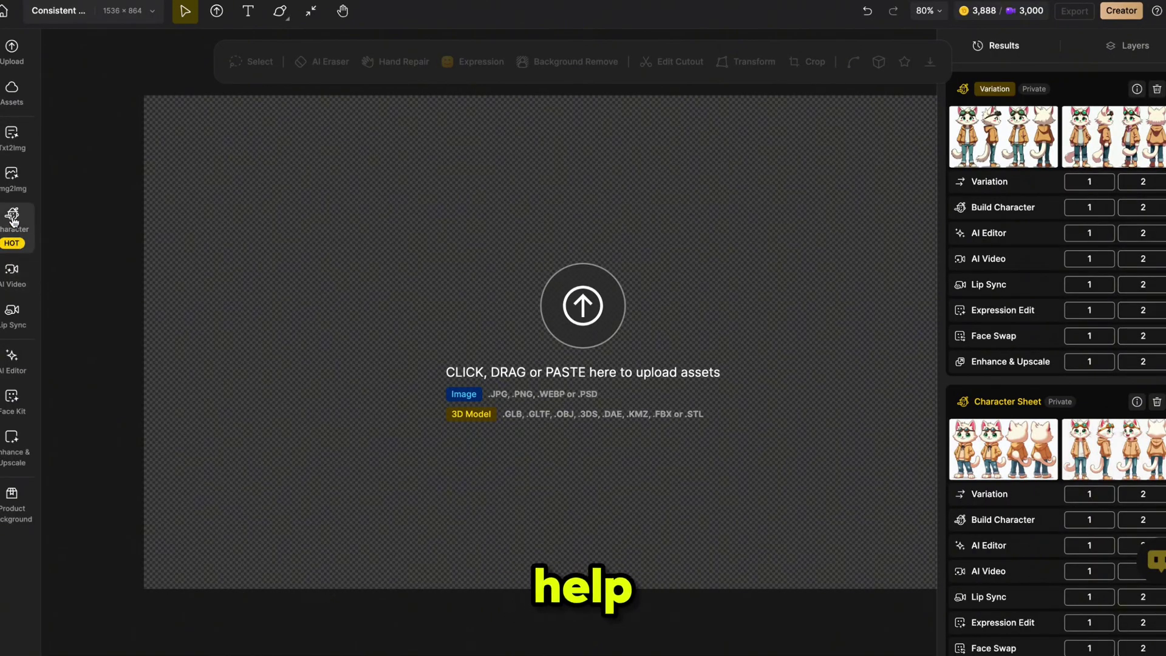
- Open consistent character image generation and choose the custom-trained Cat Girl as the character
left_click(13, 240)
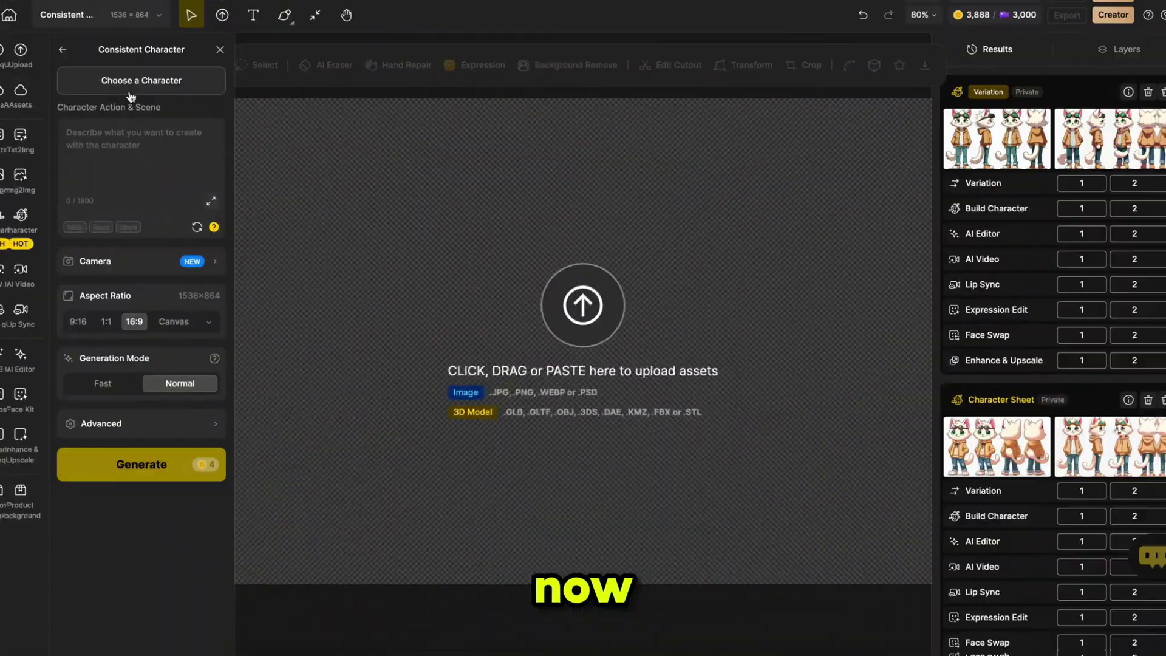
left_click(130, 91)
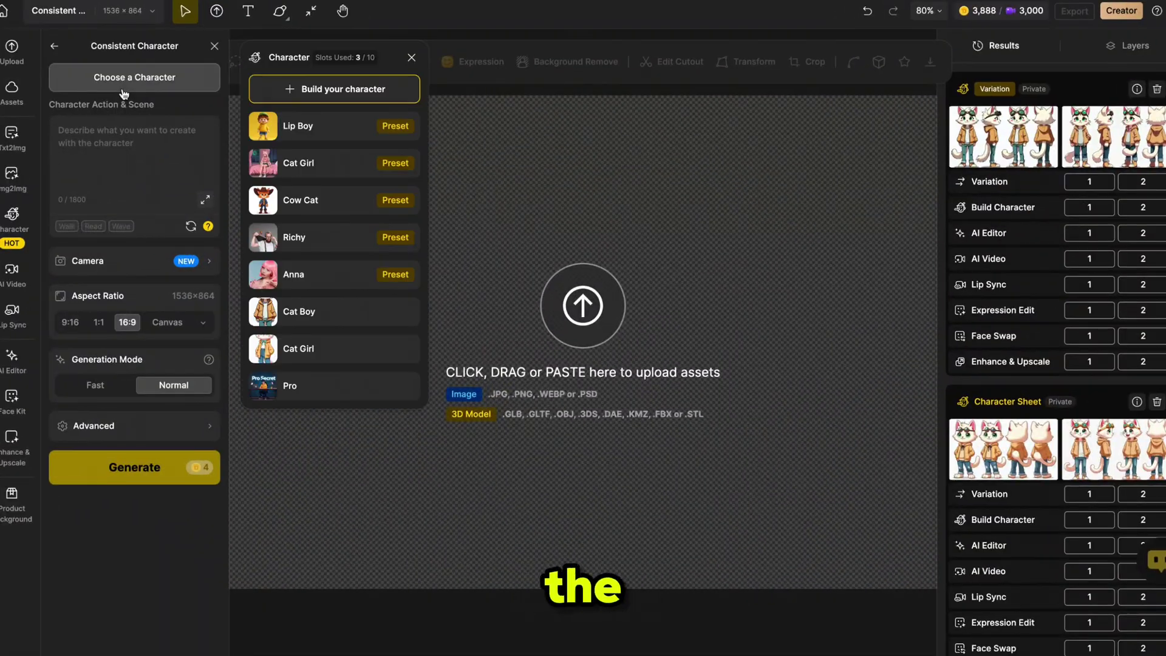
left_click(313, 352)
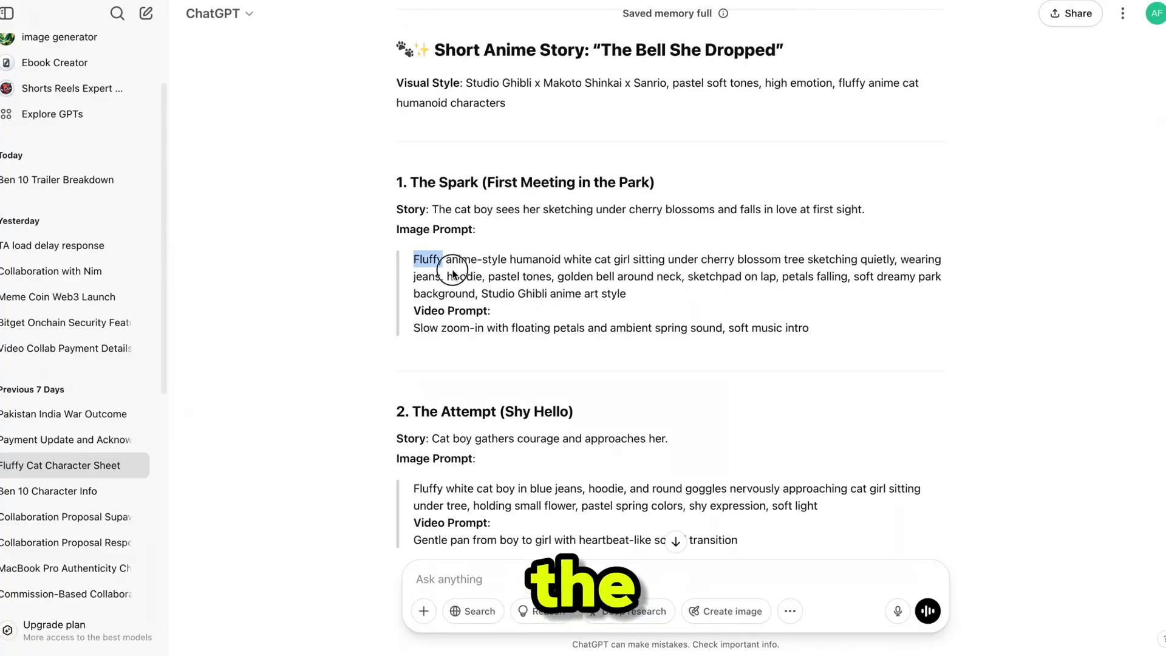
- Generate the Cat Girl image from ChatGPT's image prompt for "The Spark" scene and download the second result as a PNG at 1x
left_click_drag(416, 258, 619, 294)
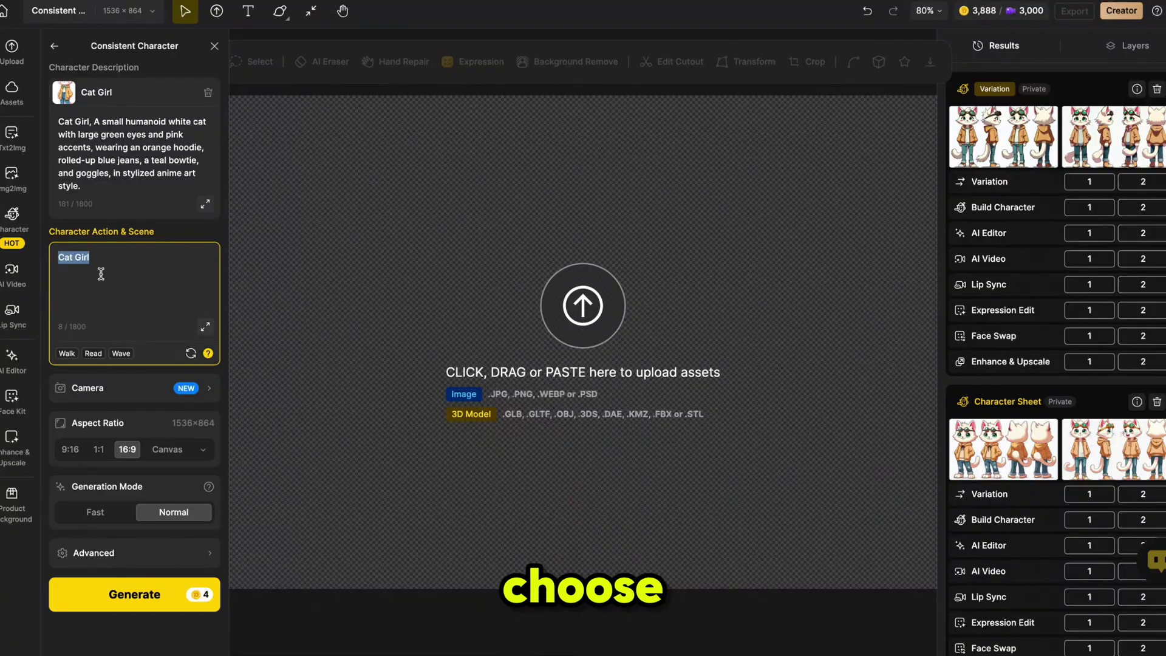
type("Fluffy anime-style humanoid white cat girl sitting under cherry blossom tree sketching quietly, wearing jeans, hoodie, pastel tones, golden bell around neck, sketchpad on lap, petals falling, soft dreamy park background, Studio Ghibli anime art style")
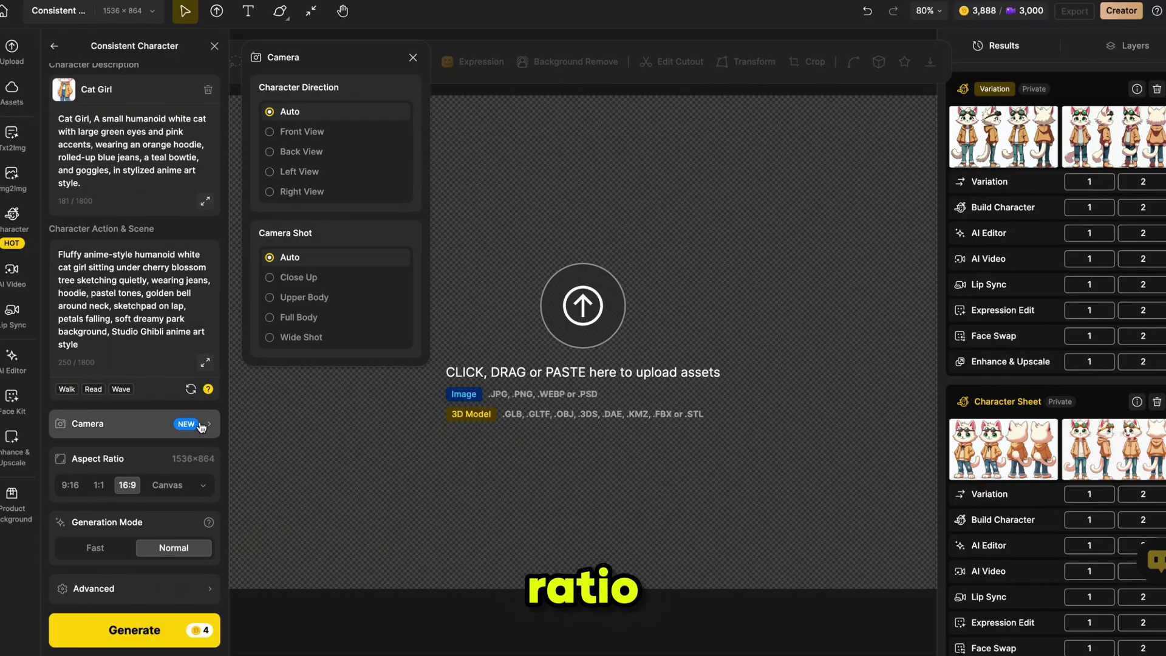
left_click(134, 630)
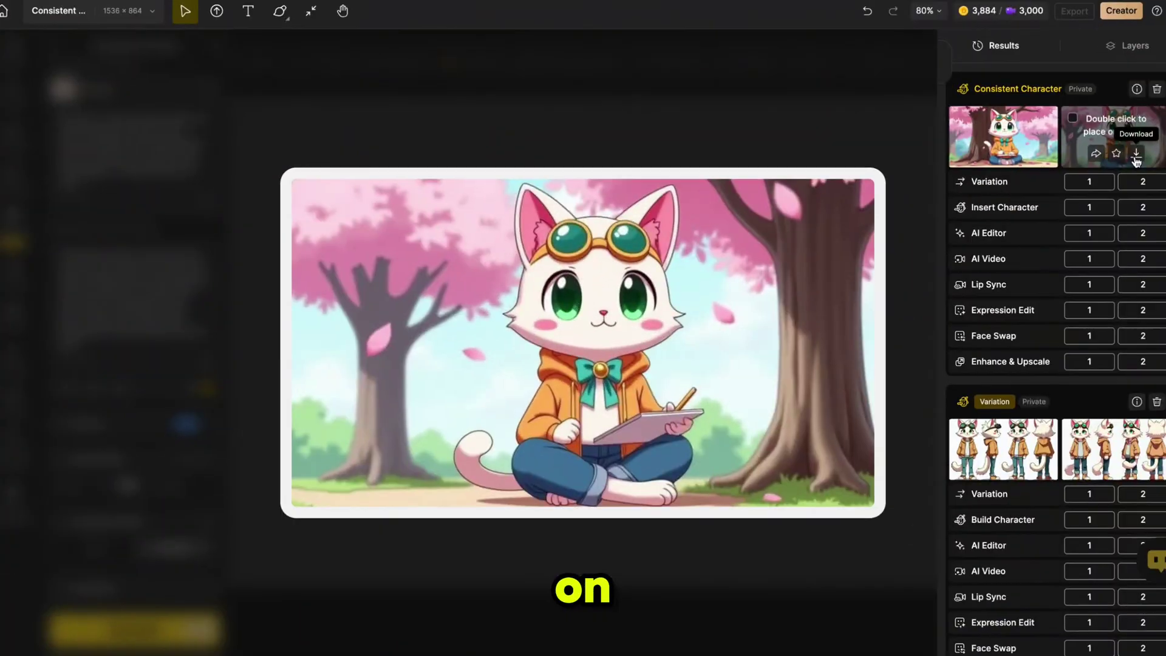
left_click(1135, 155)
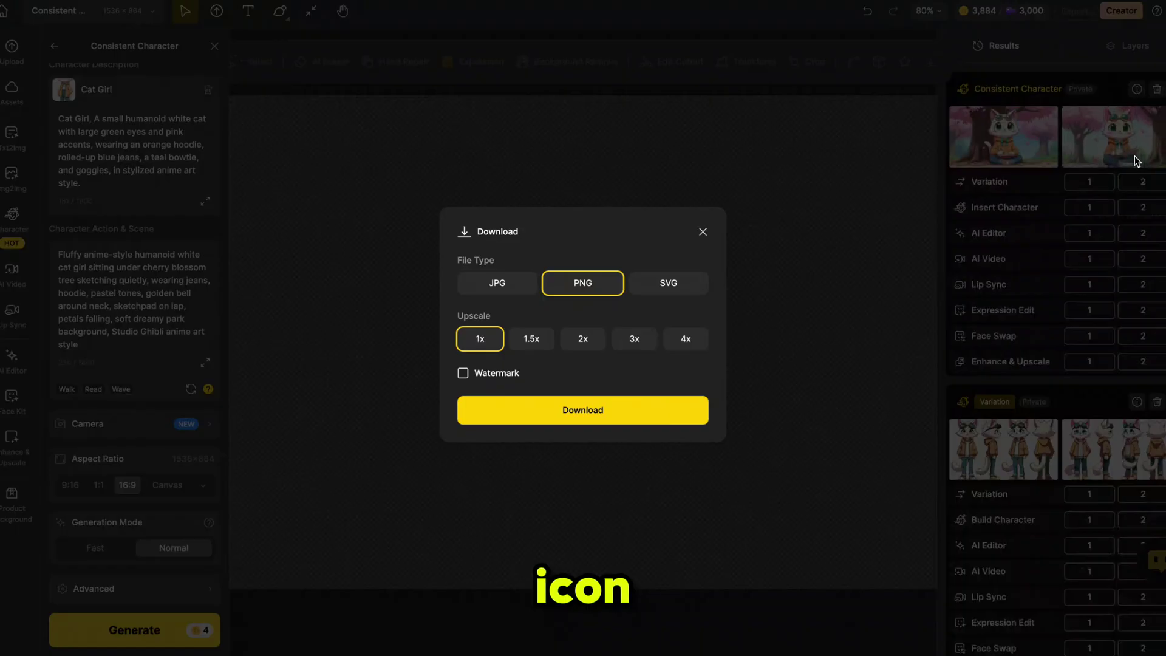
left_click(571, 410)
- Remove Cat Girl from the consistent character setup and choose the custom-trained Cat Boy instead
left_click(55, 48)
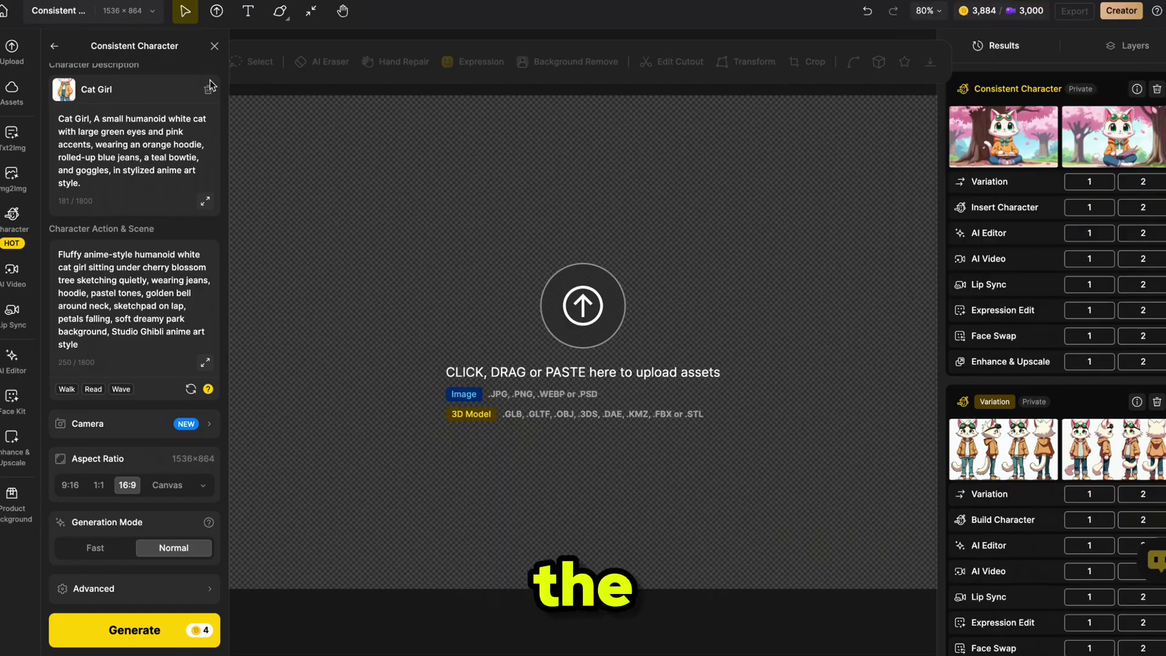
left_click(207, 89)
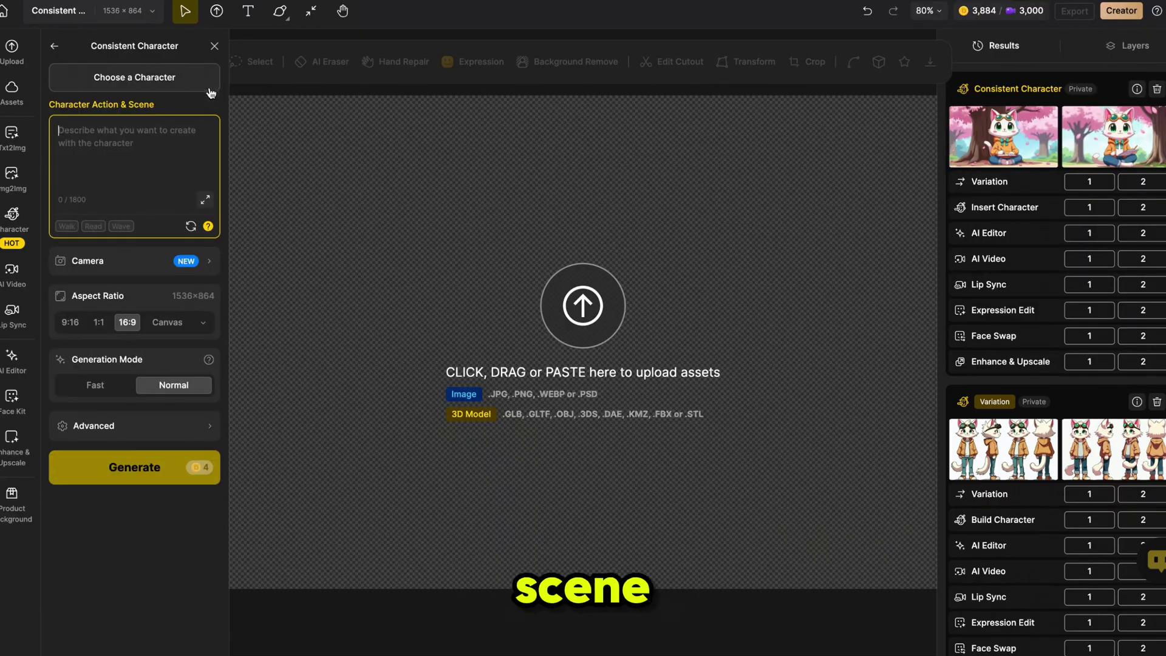
left_click(160, 82)
left_click(303, 314)
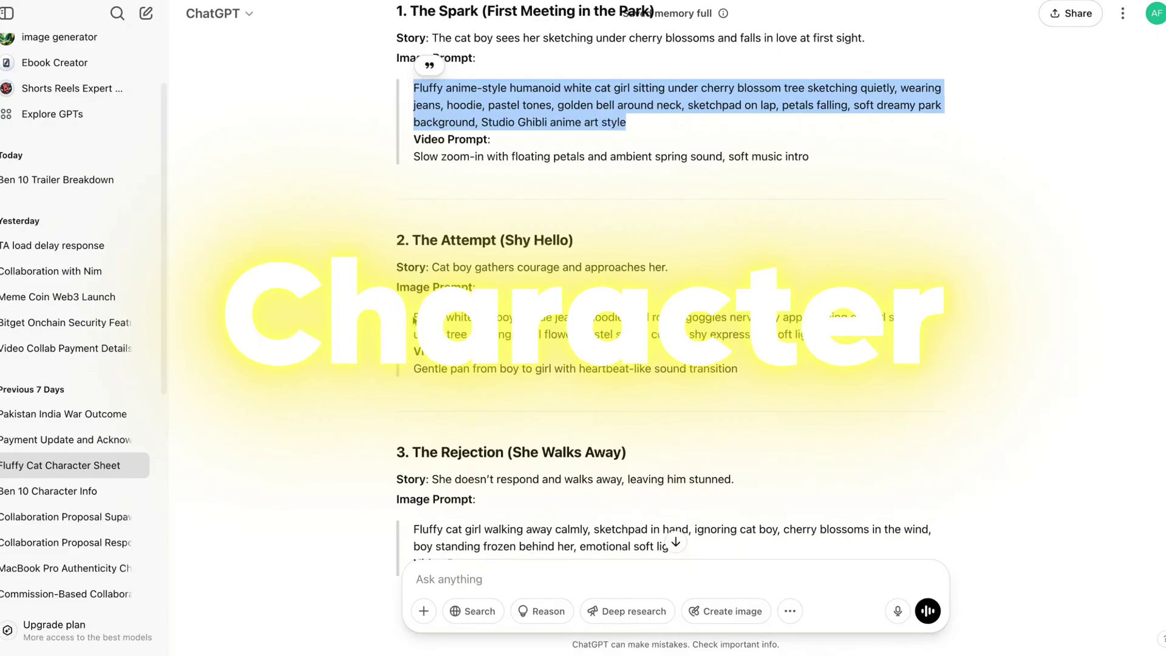
- Replace the Cat Boy scene text with ChatGPT's image prompt for "The Attempt", generate the images and view the first result enlarged
left_click_drag(413, 317, 841, 335)
key("ctrl+c")
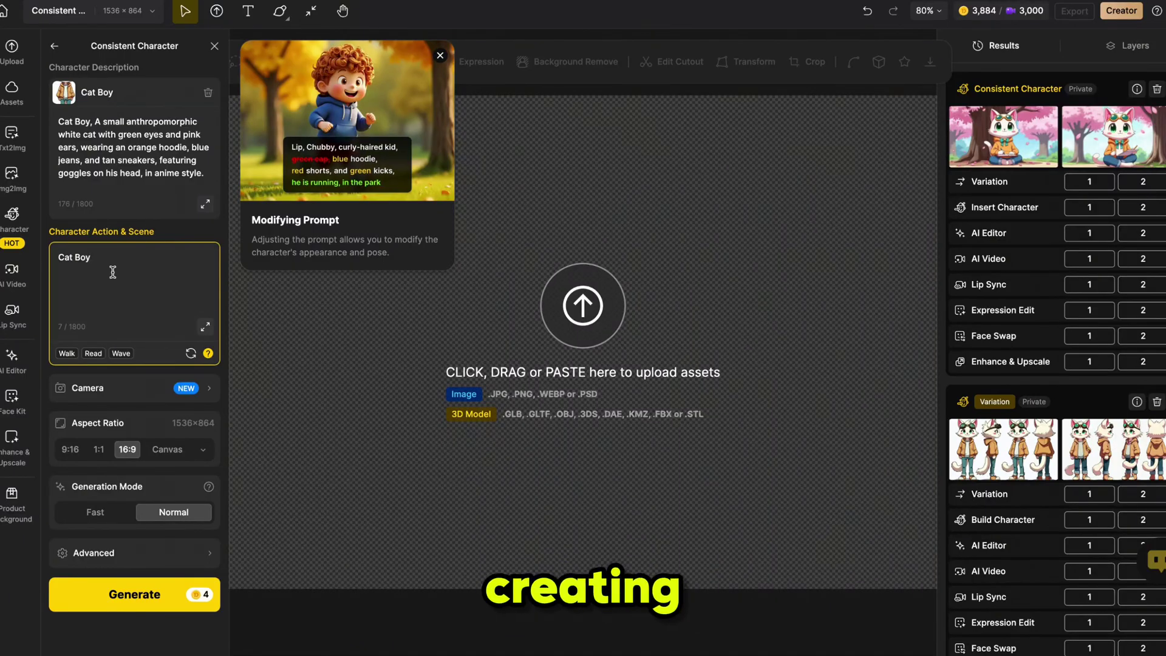
key("ctrl+a")
key("ctrl+v")
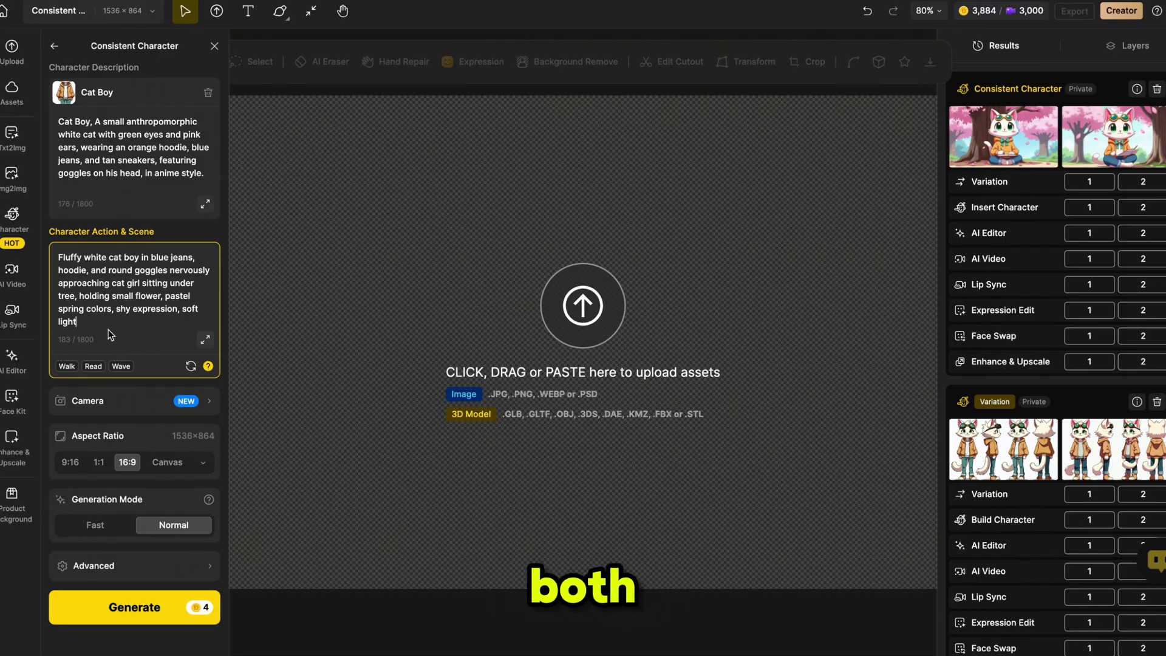
left_click(121, 603)
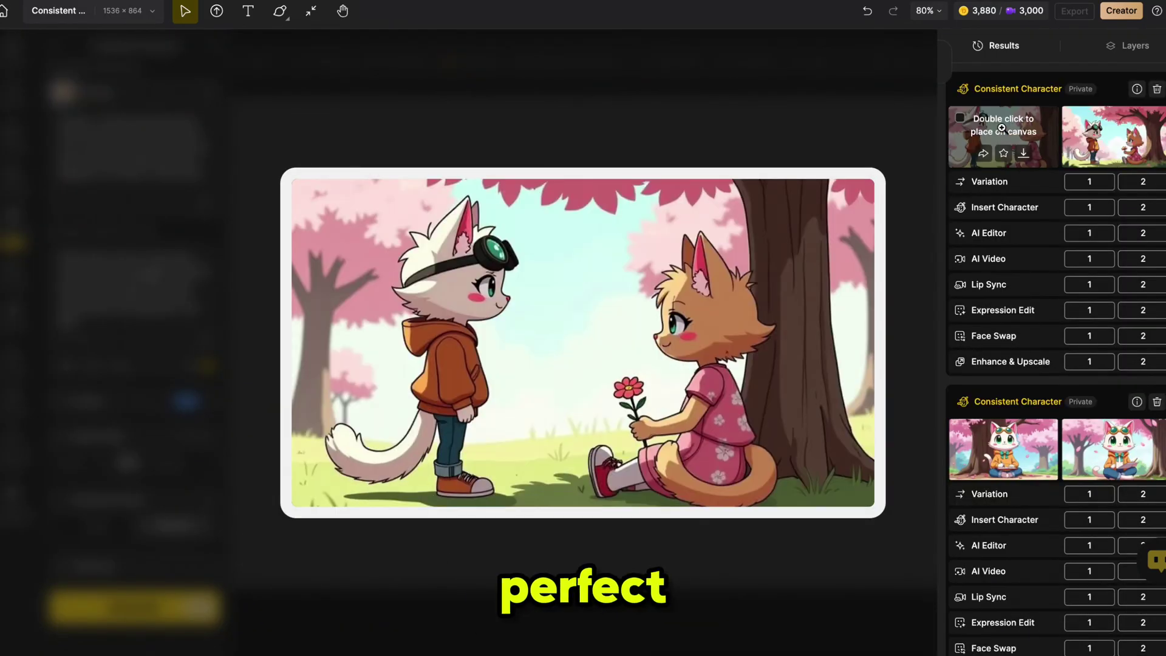
left_click(1016, 127)
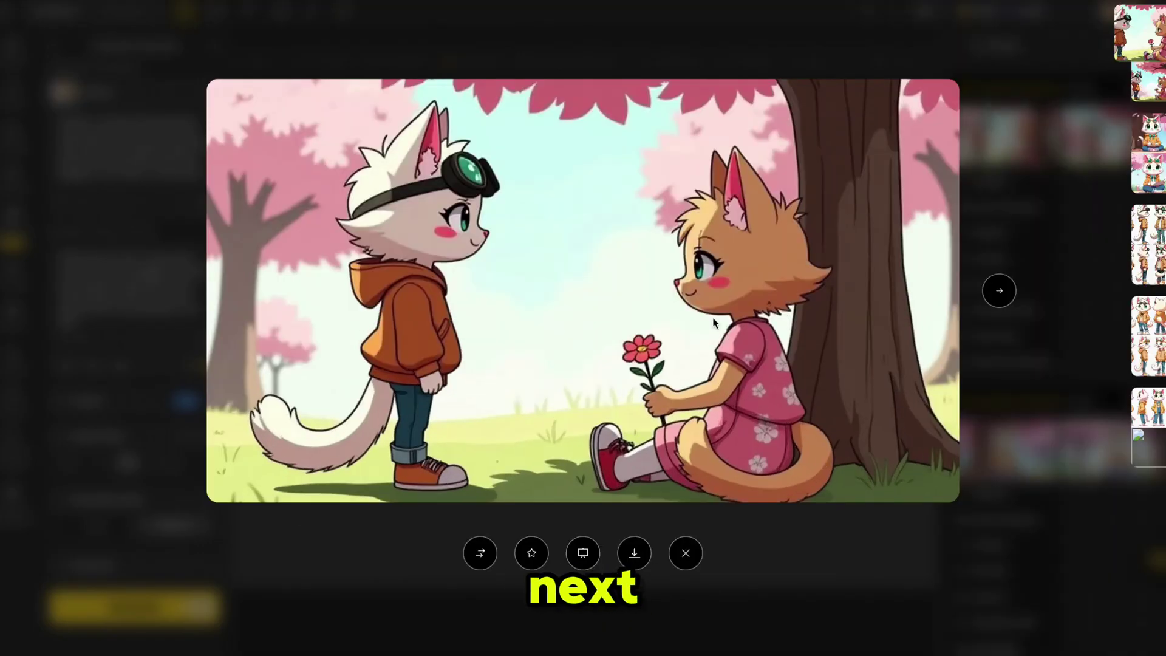
left_click(982, 66)
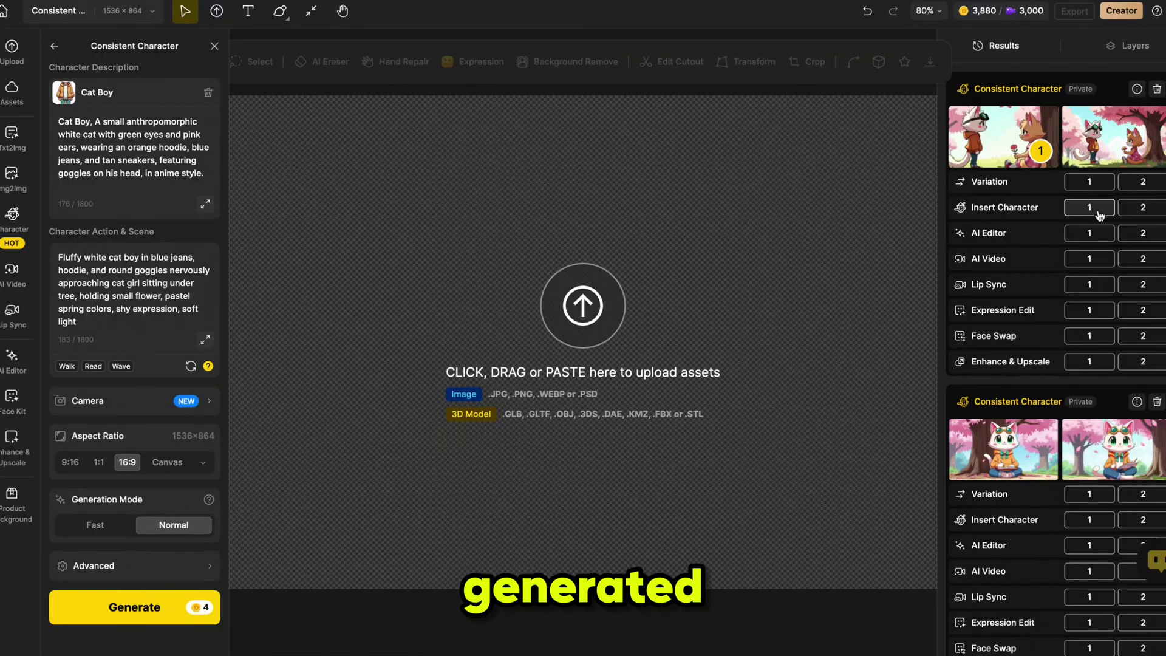
- Start Insert Character on the first result, lasso the seated orange cat, choose Cat Girl as its replacement and generate
left_click(1086, 209)
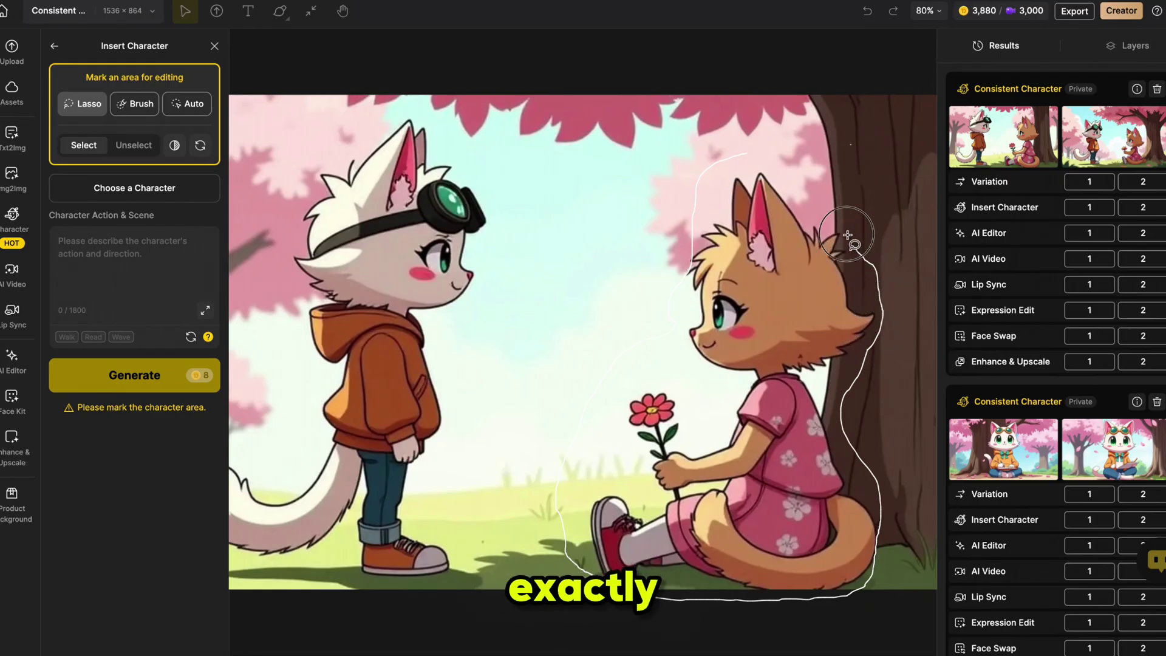
left_click_drag(751, 150, 750, 153)
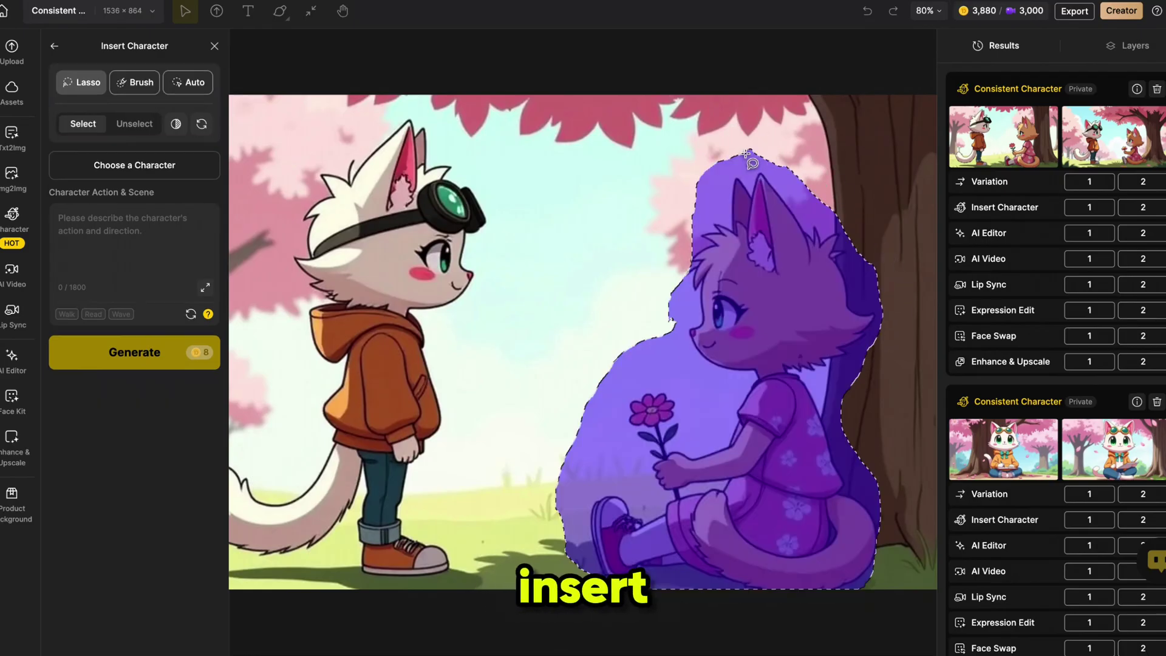
left_click(144, 165)
left_click(311, 345)
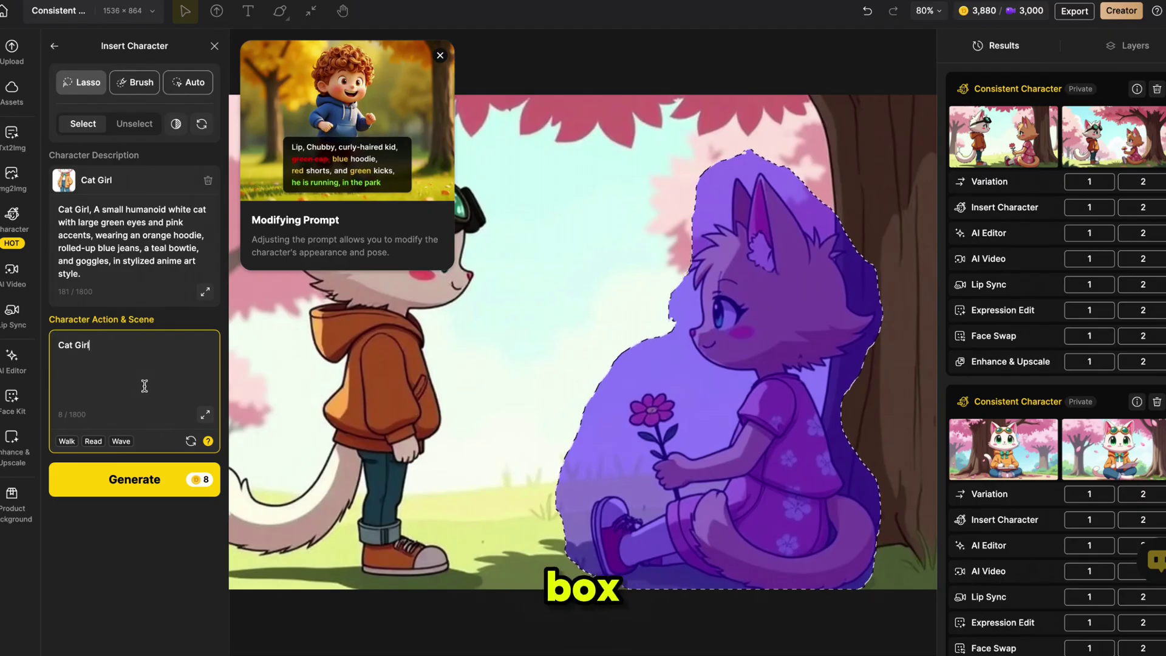
left_click(144, 480)
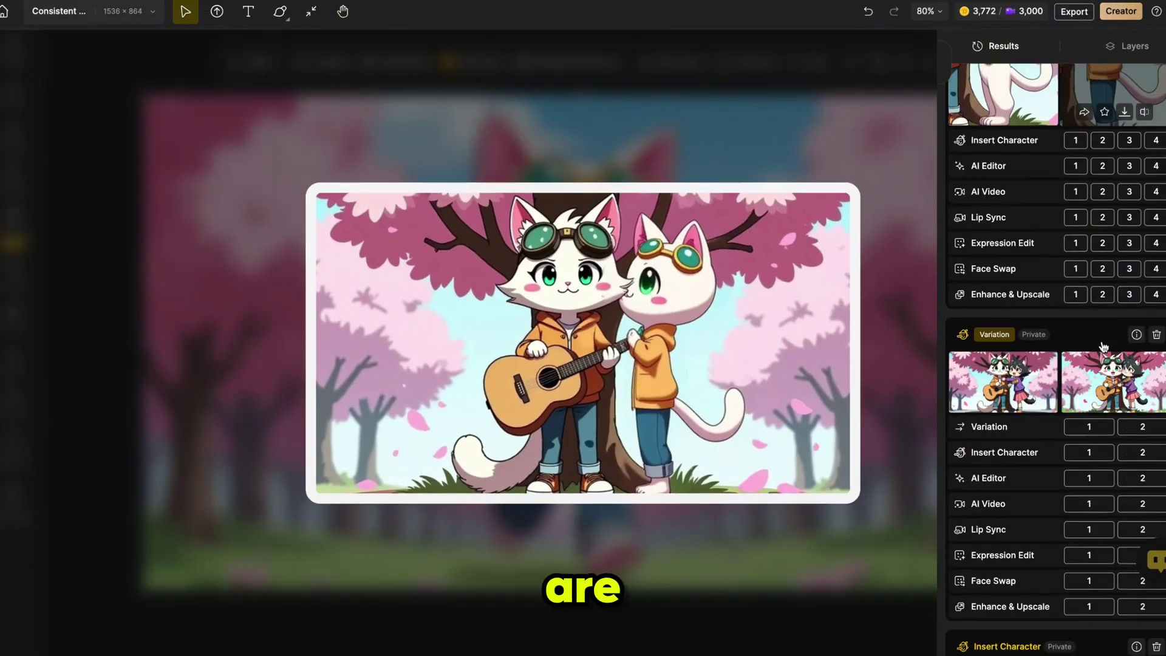
- Examine the generated story scenes in the results list, checking that the characters stay consistent
scroll(1103, 346, "down", 8)
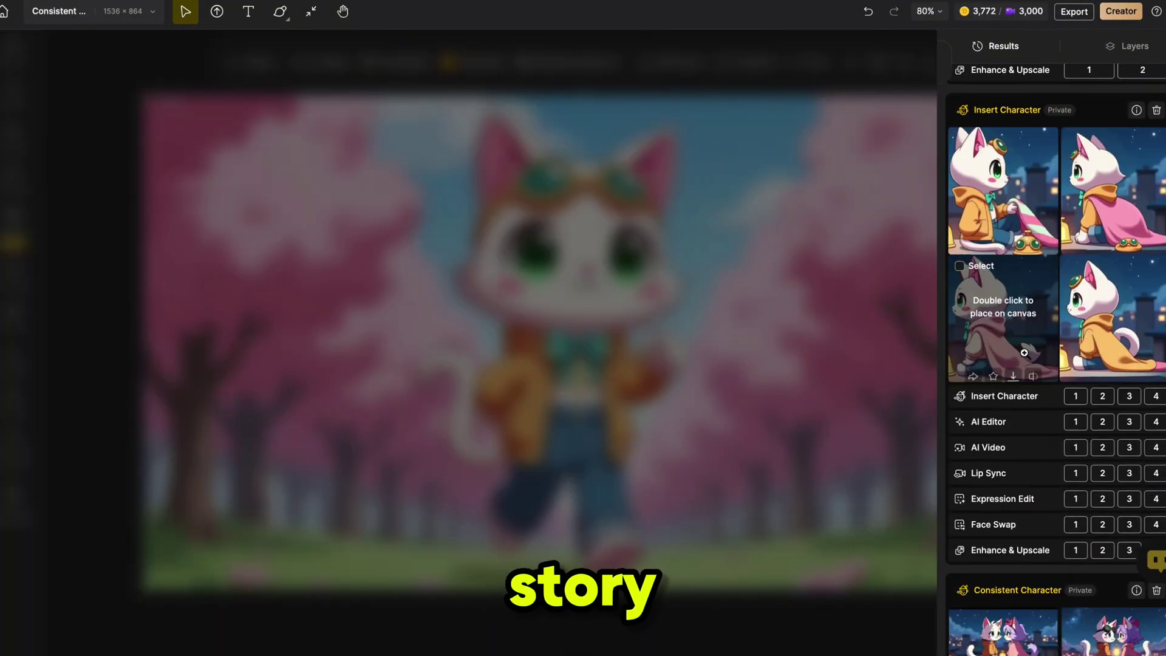
scroll(1024, 352, "down", 10)
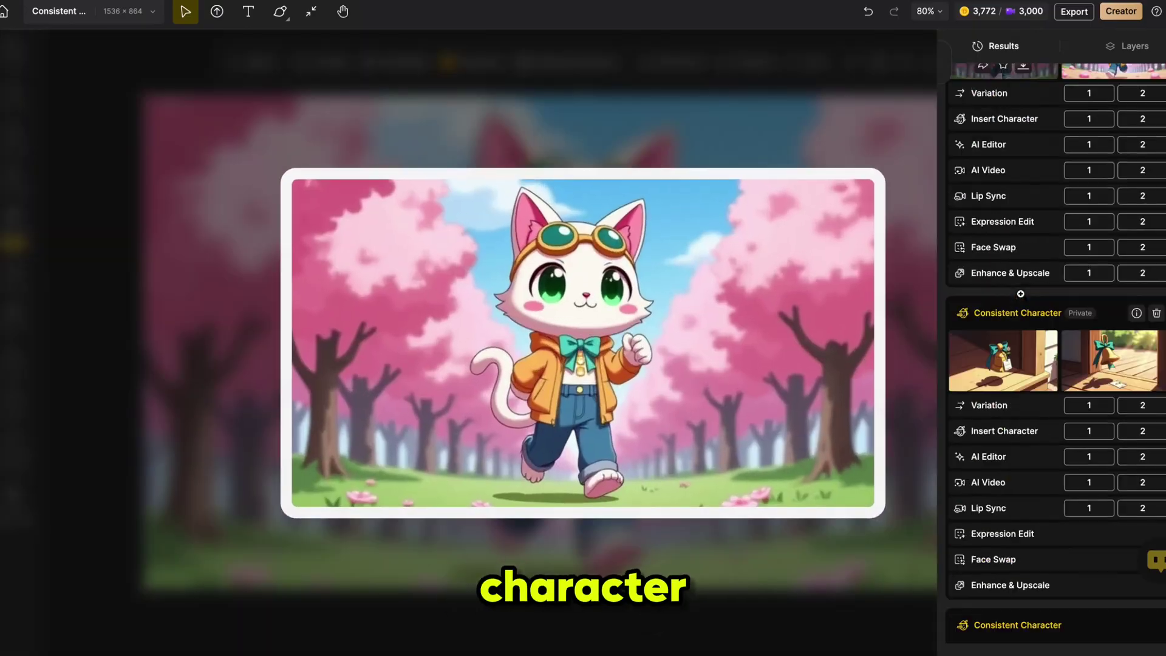
scroll(1020, 294, "down", 10)
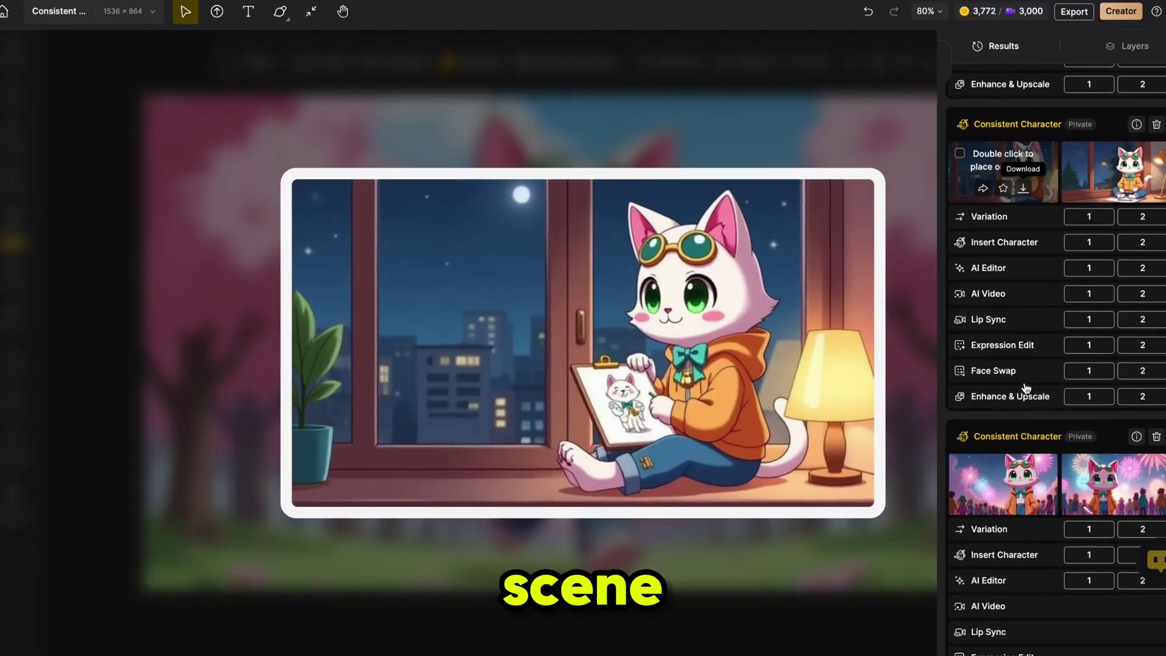
scroll(1026, 387, "down", 10)
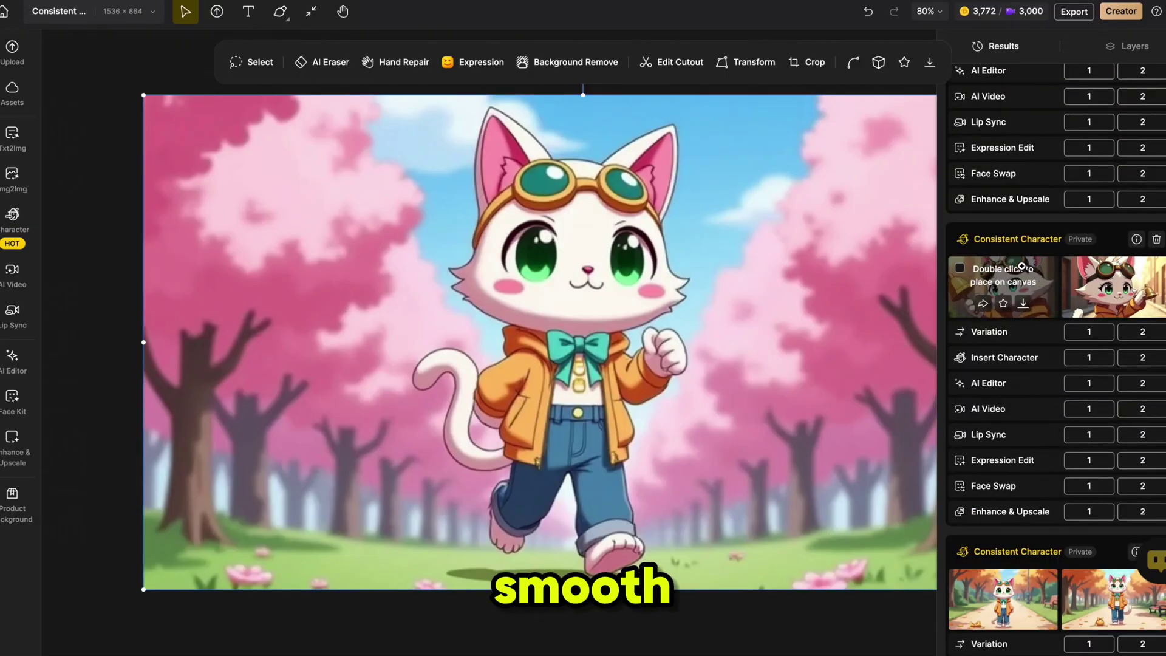
scroll(1022, 267, "down", 10)
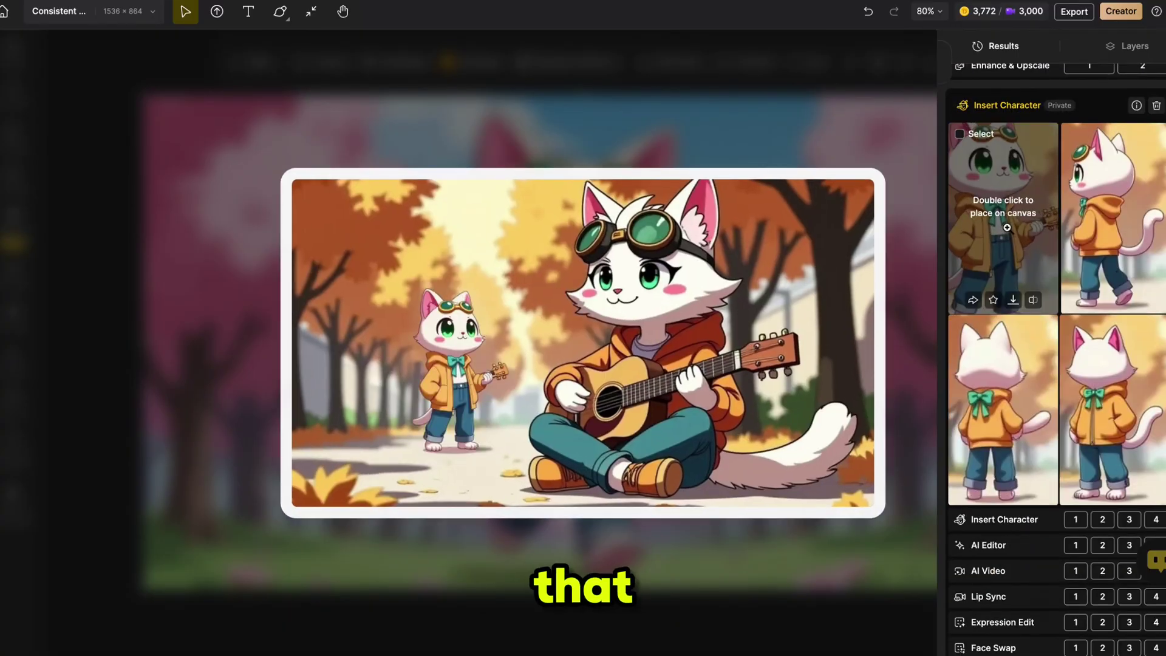
scroll(1014, 236, "down", 10)
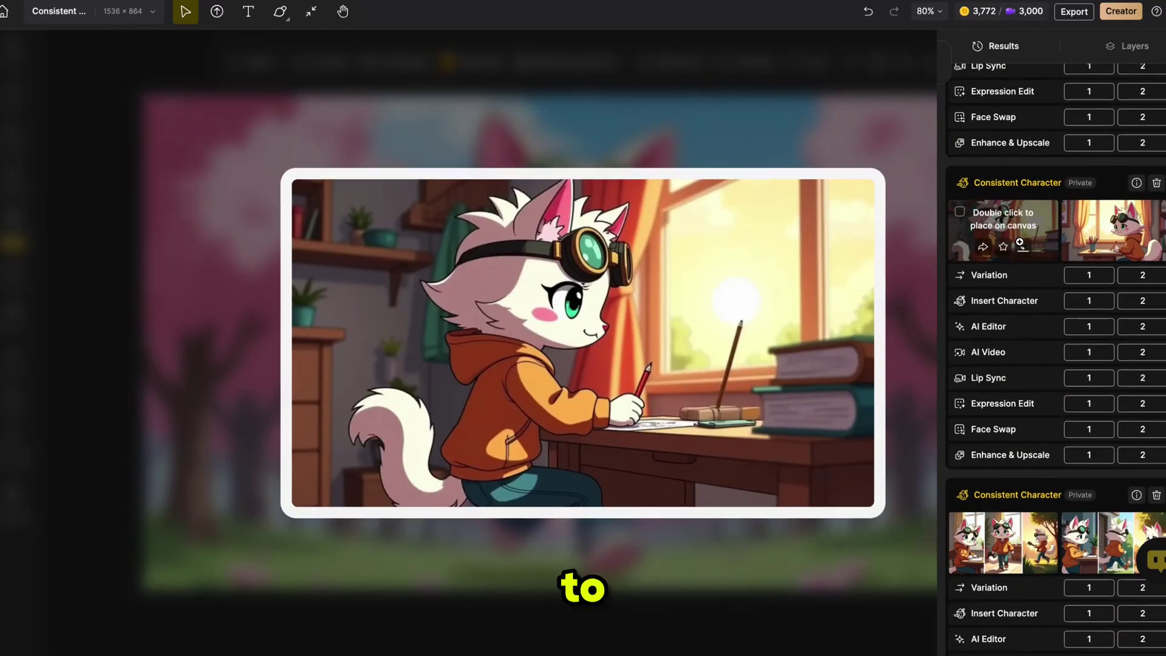
scroll(1021, 303, "down", 10)
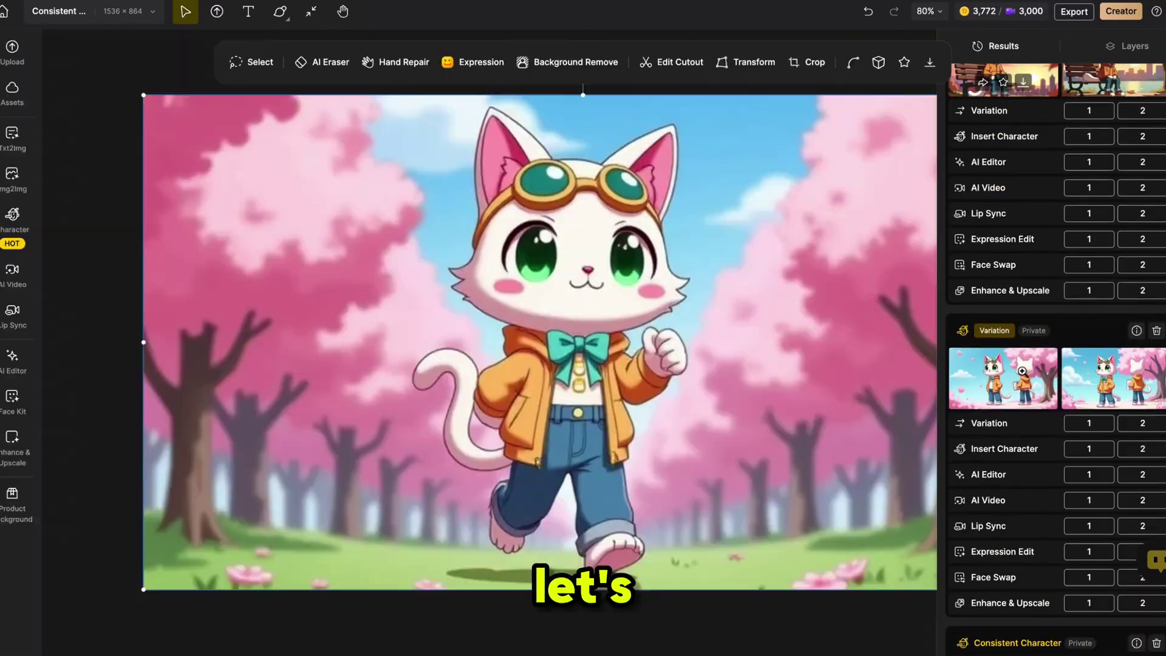
scroll(1022, 370, "down", 10)
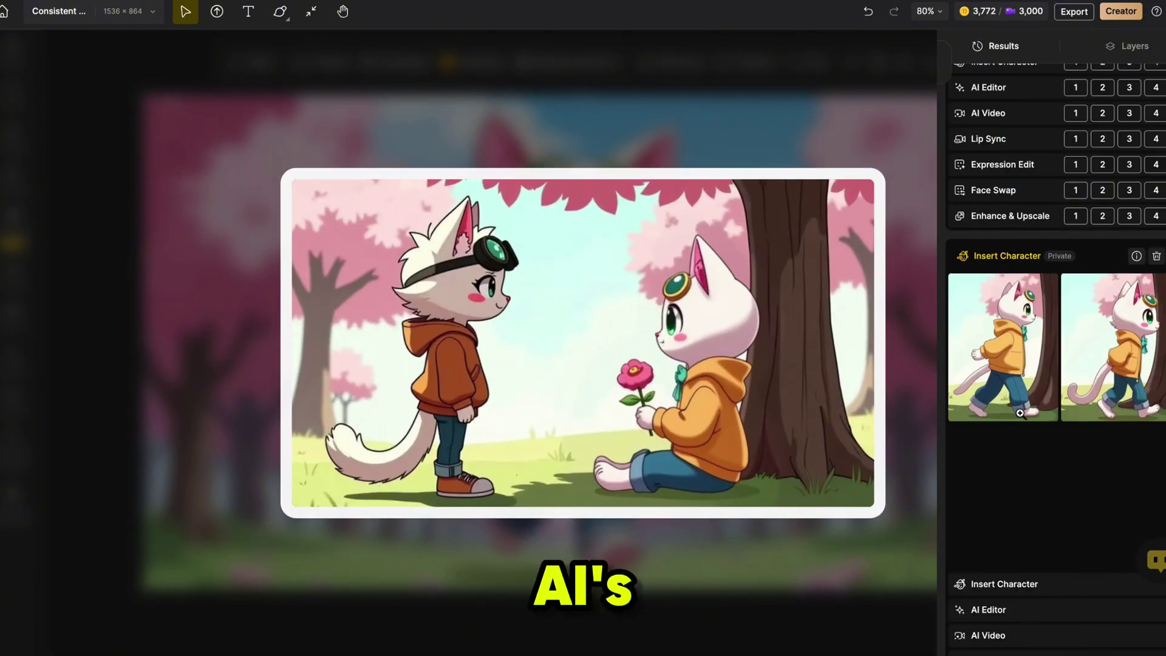
mouse_move(1013, 336)
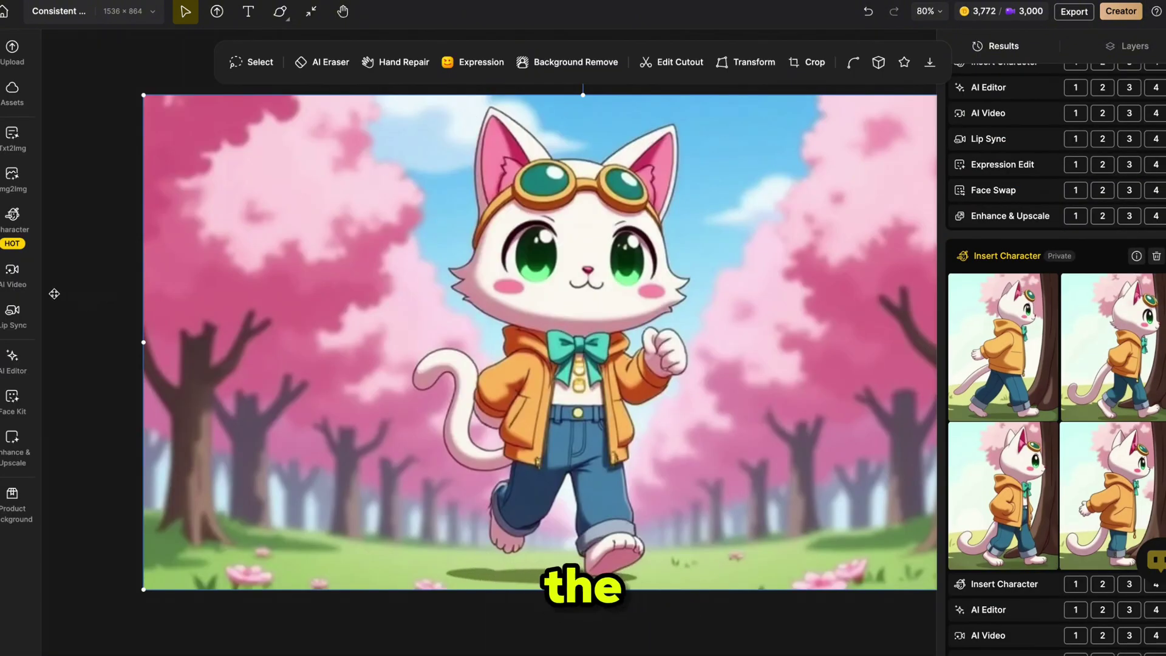
- Set up an image-to-video generation with the Kling 2.0 model and an uploaded Cat Girl scene image as the start frame
left_click(19, 285)
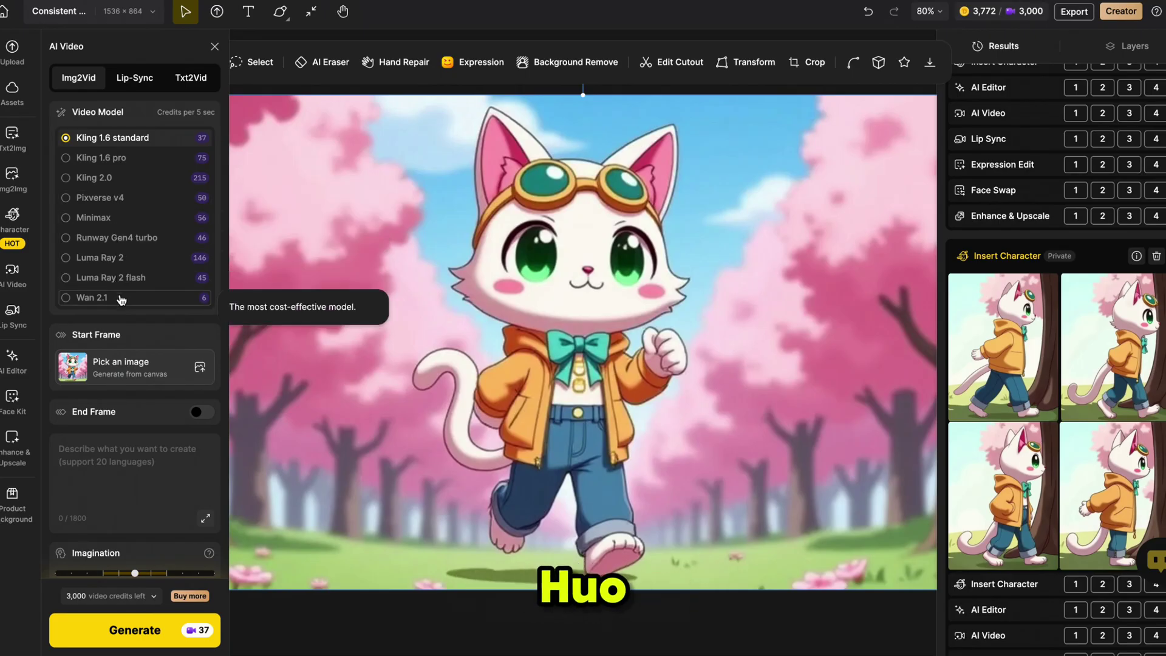
left_click(112, 179)
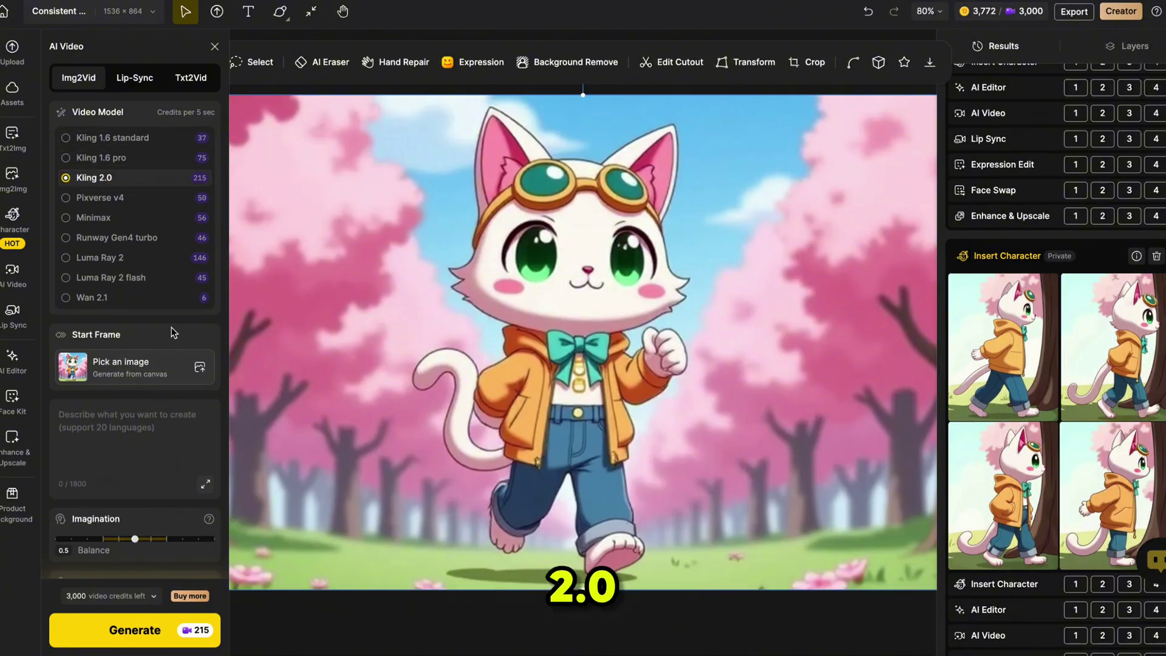
left_click(164, 370)
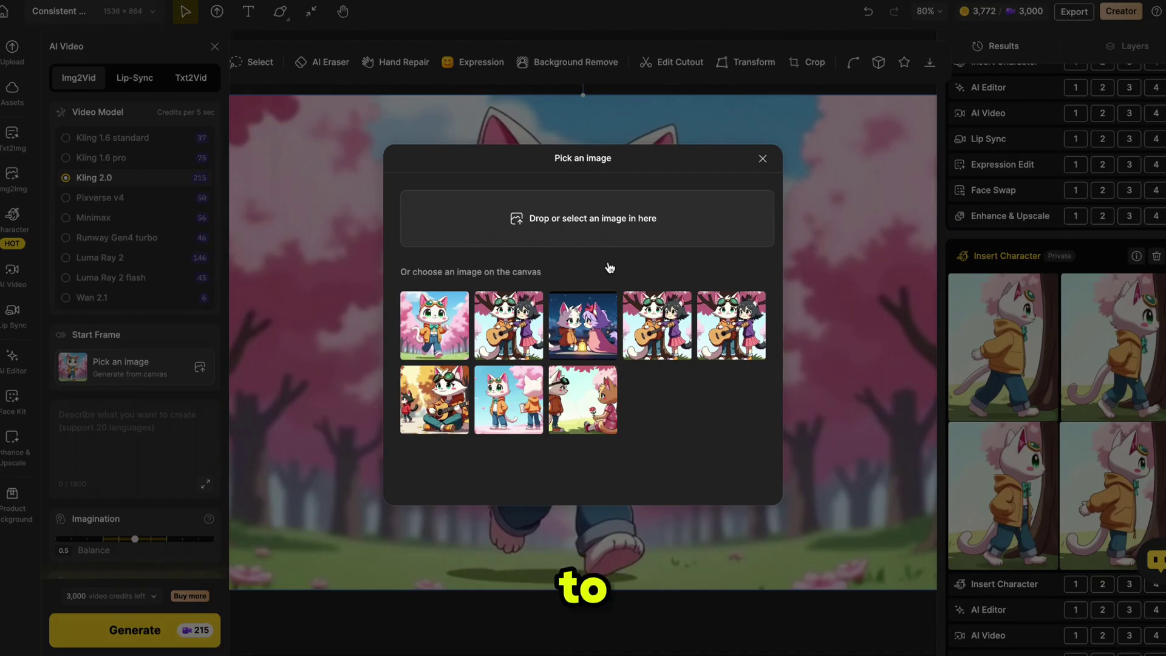
left_click(578, 232)
double_click(876, 300)
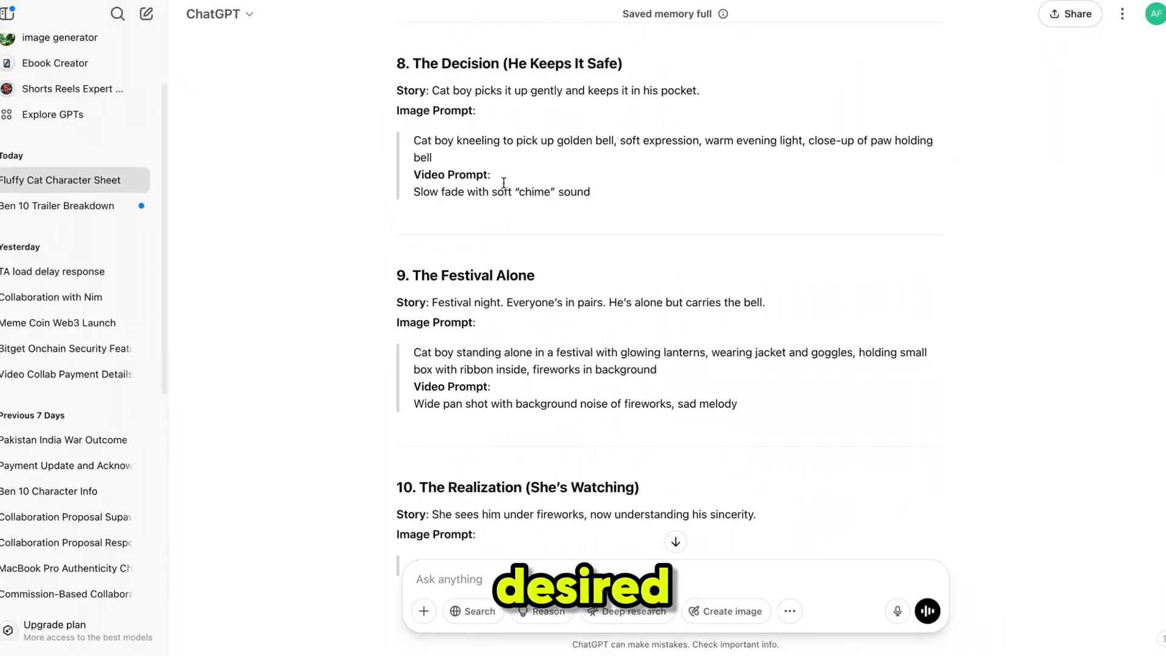
- Enter ChatGPT's video prompt "Slow zoom-in with floating petals and ambient spring sound, soft music intro" and generate the 5s video
scroll(414, 283, "up", 20)
scroll(414, 283, "down", 3)
left_click_drag(414, 282, 812, 284)
key("ctrl+c")
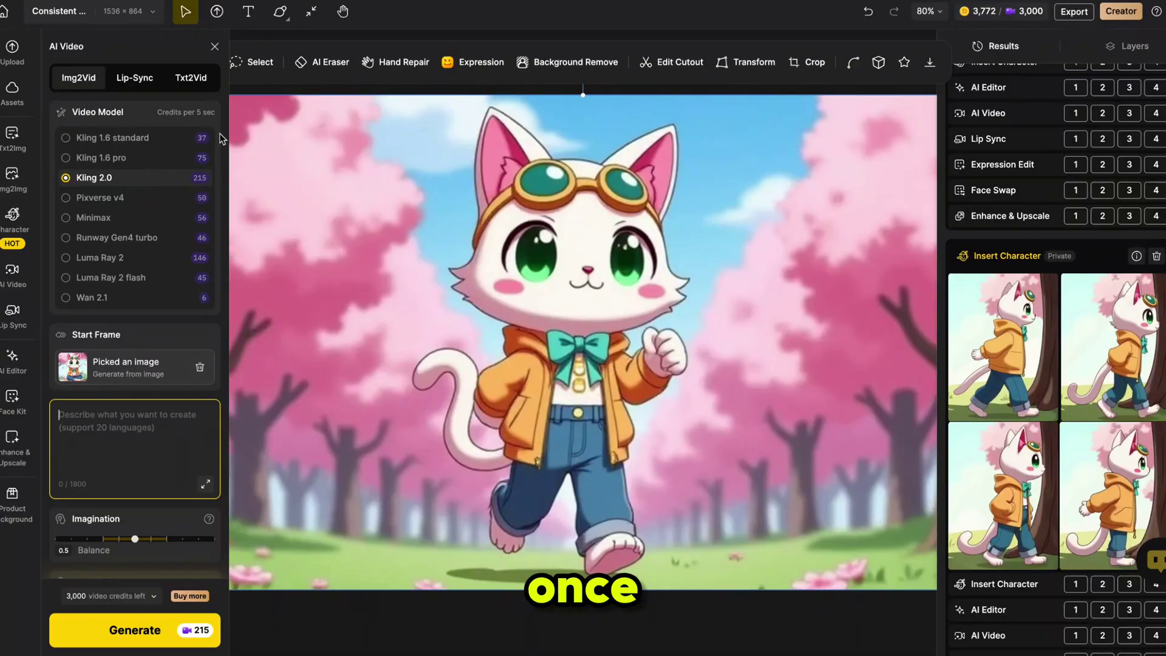
key("ctrl+v")
scroll(116, 546, "down", 1)
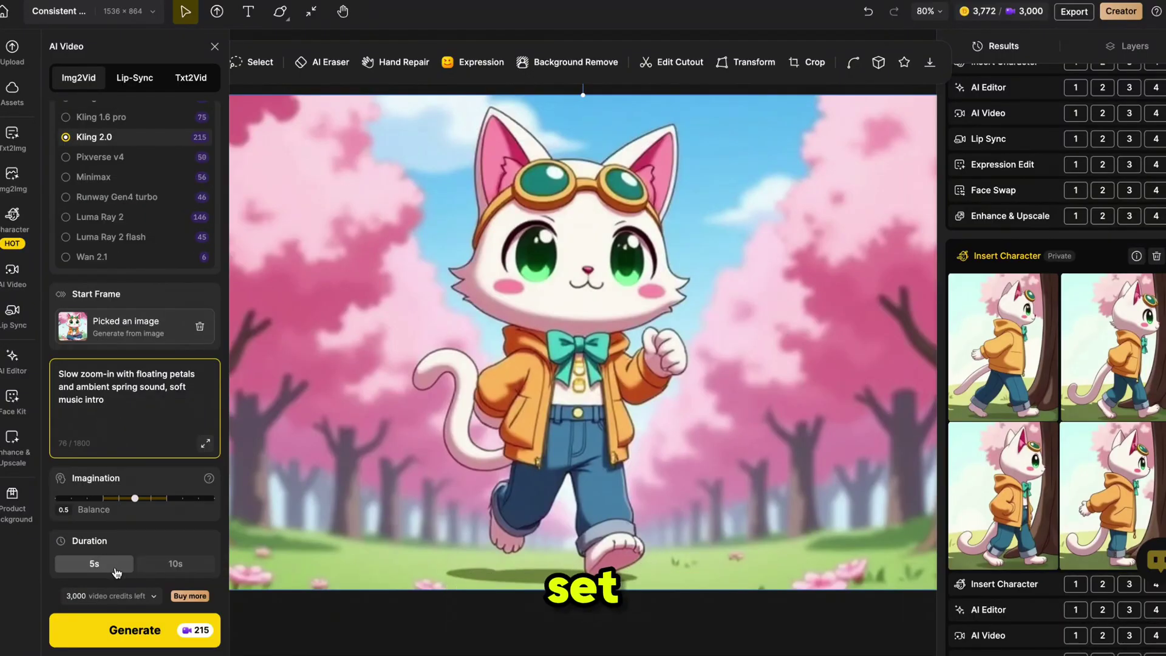
left_click(133, 638)
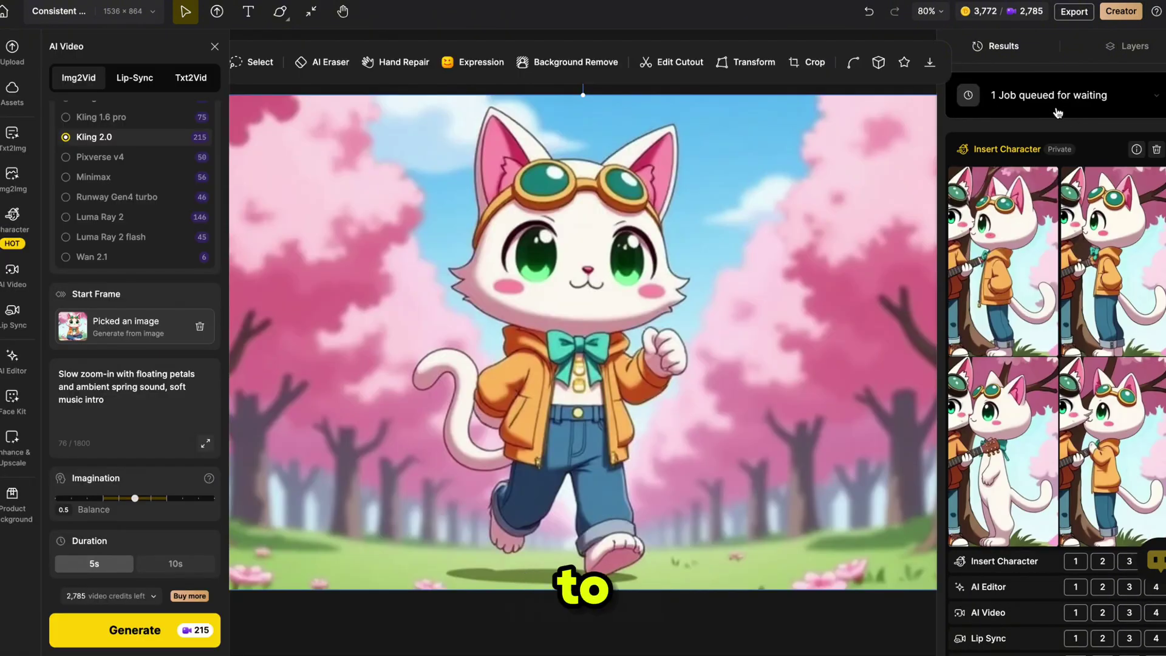